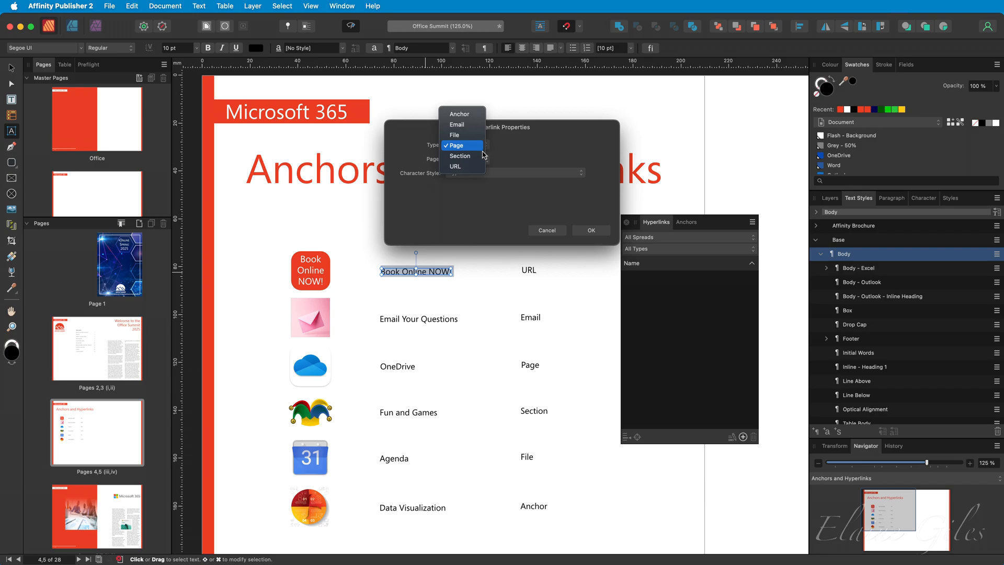
Make 'Book Online NOW!' a URL hyperlink to the author's website address.
click(475, 167)
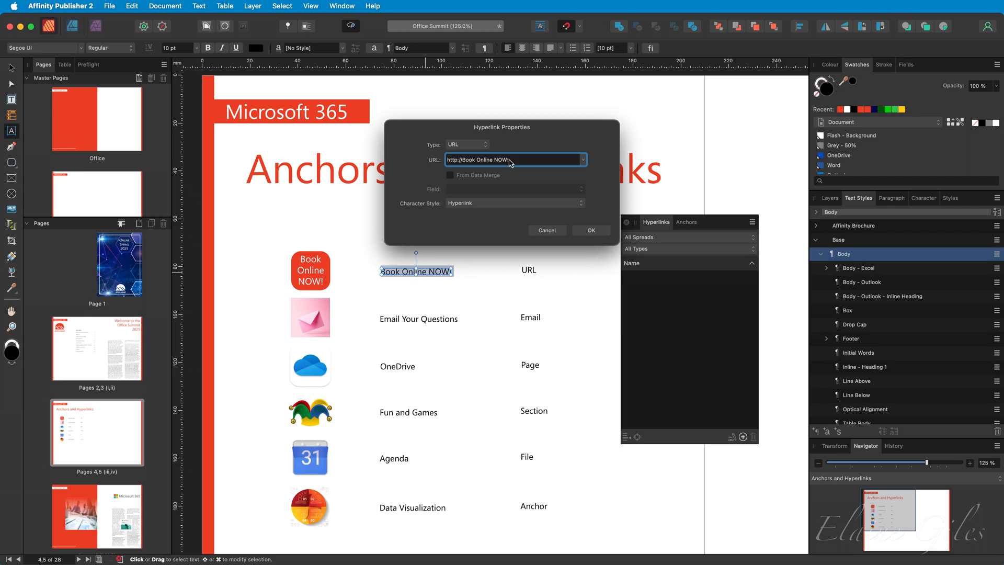
triple_click(509, 159)
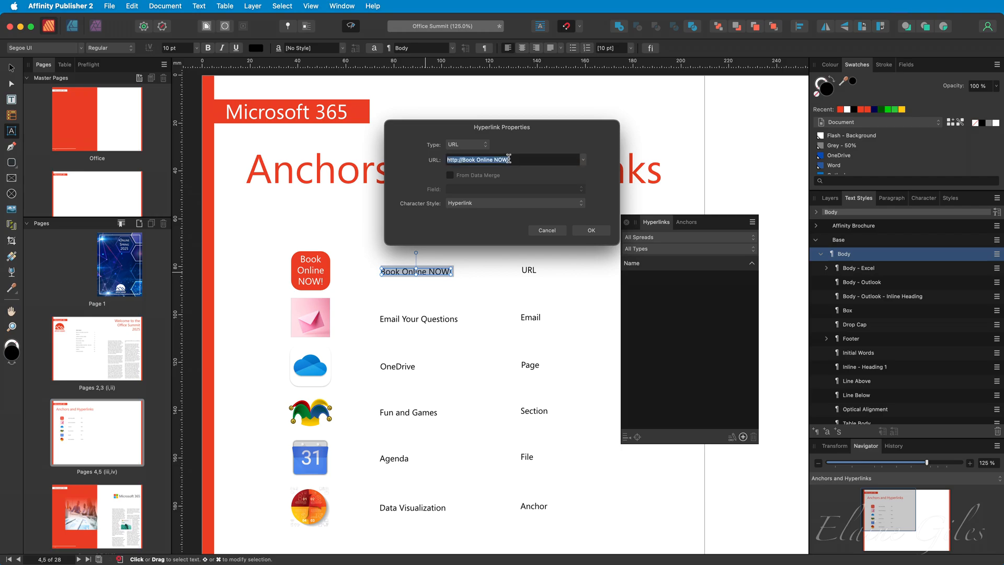
text(https://elainegiles.co.uk)
click(591, 230)
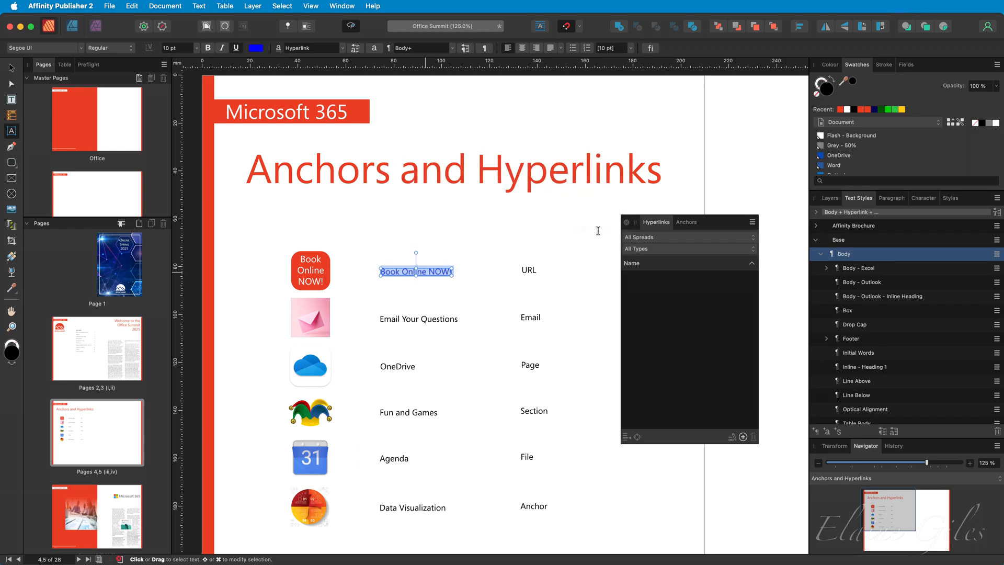
click(560, 229)
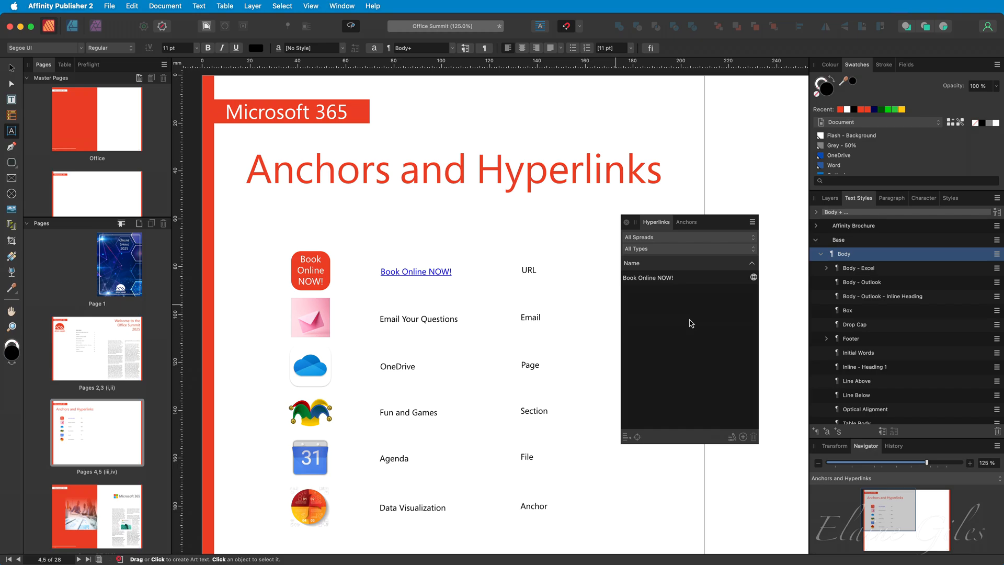
click(349, 5)
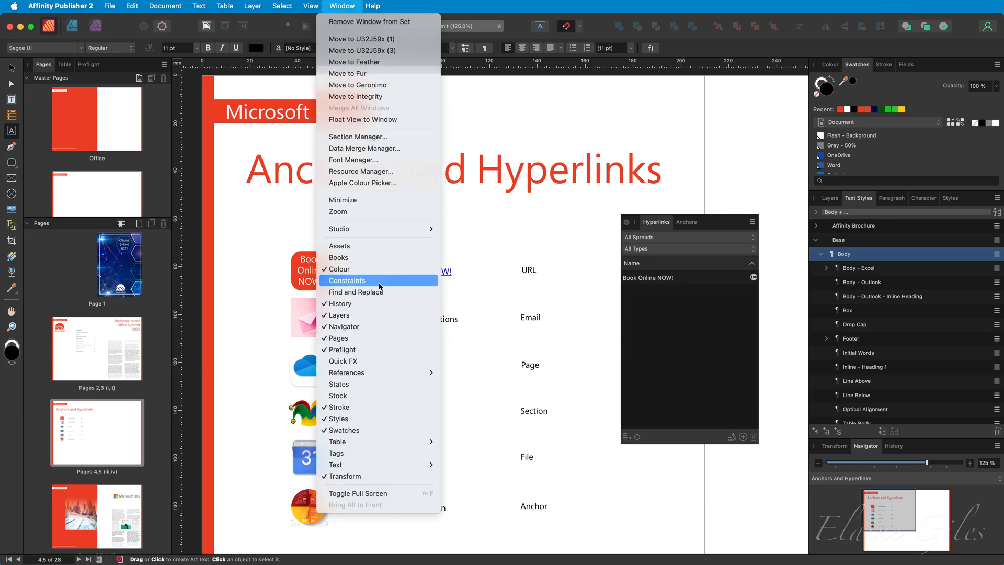
mouse_move(417, 372)
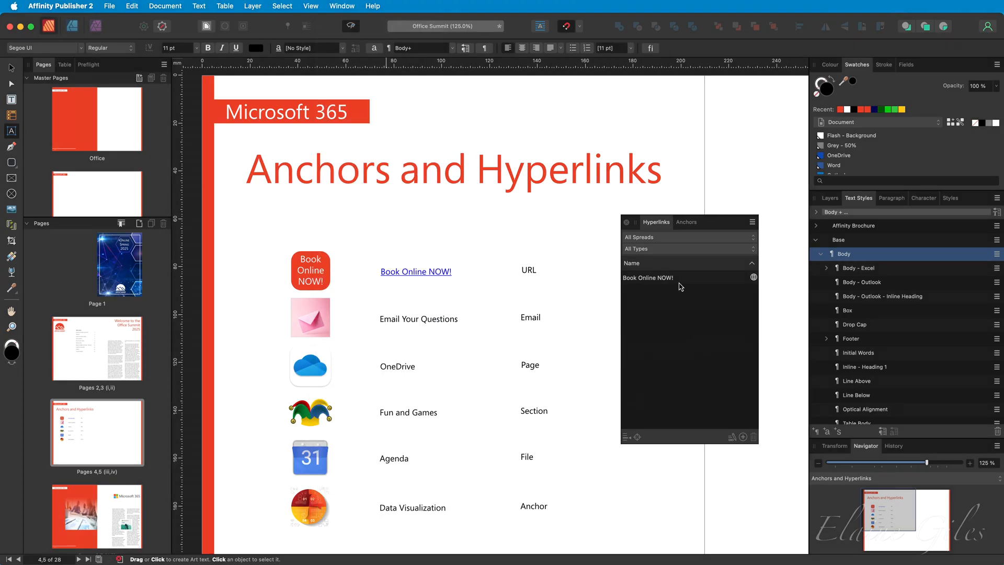
click(681, 285)
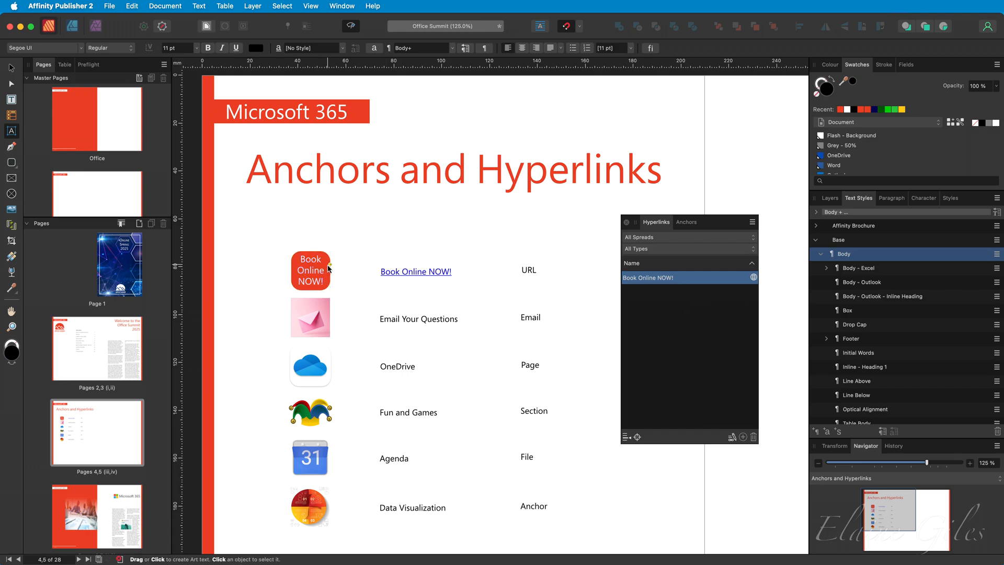
key(v)
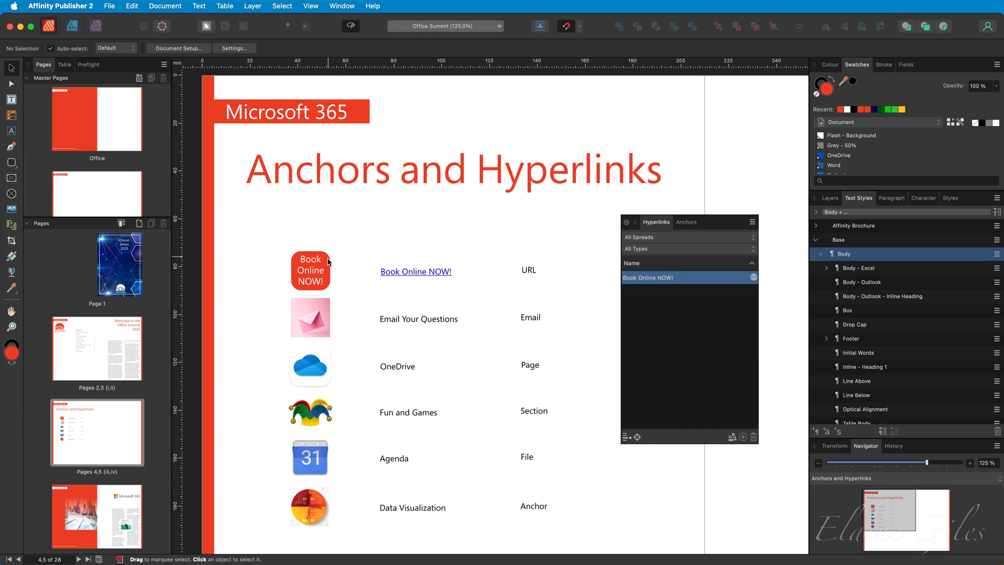
Select the red Book Online NOW! button group and inspect its parts in the Layers panel.
click(328, 262)
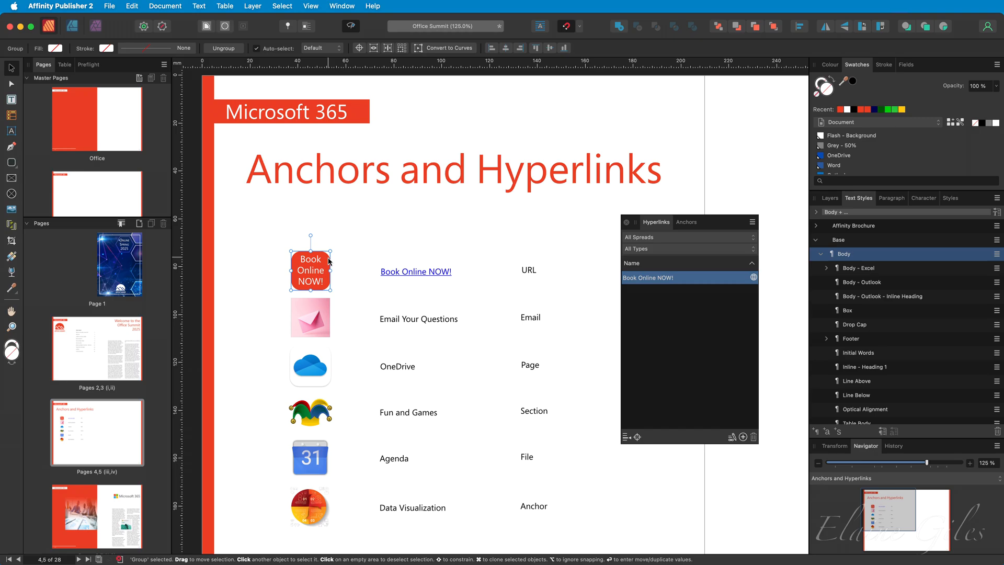
click(831, 199)
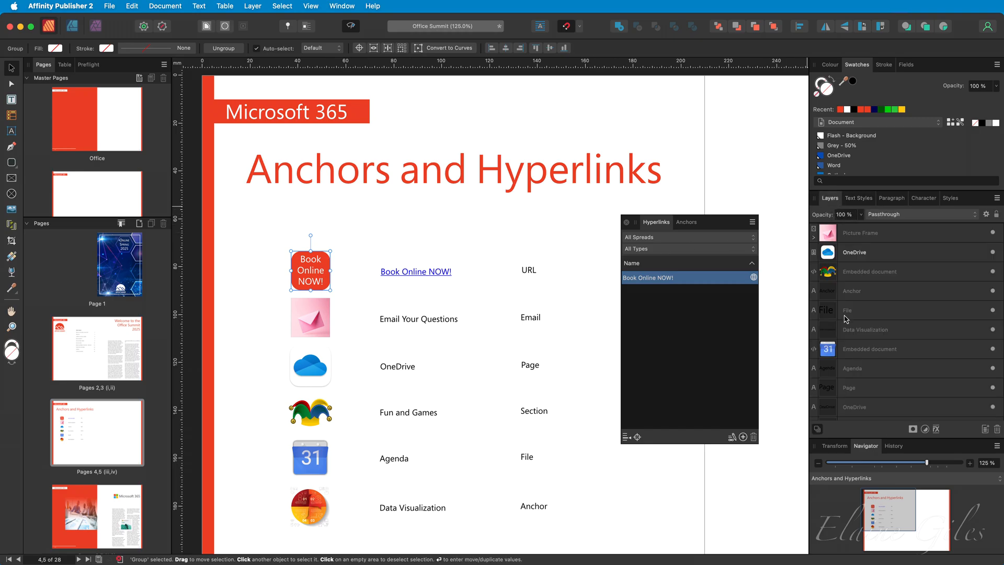
scroll(811, 372, down, 5)
click(813, 371)
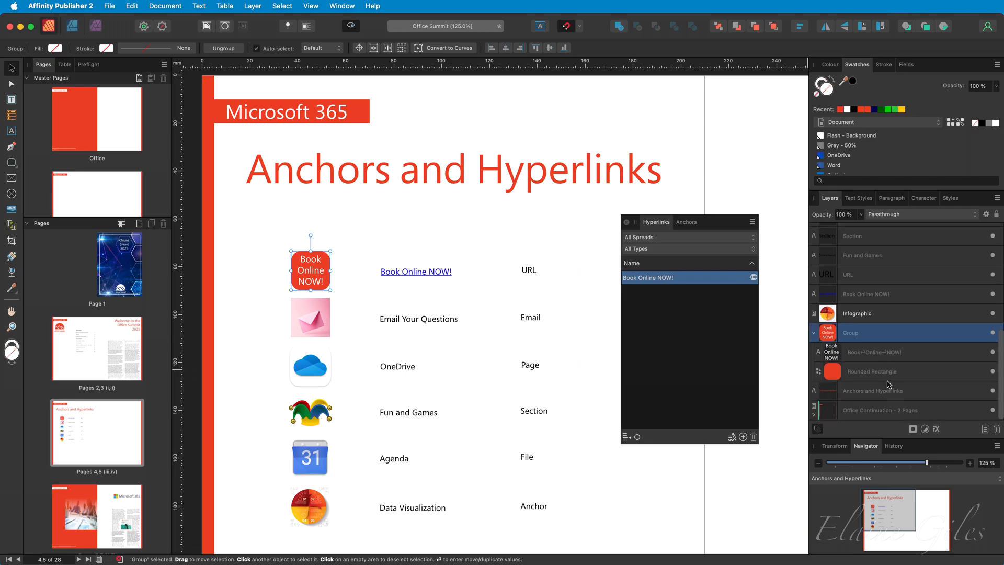
click(814, 333)
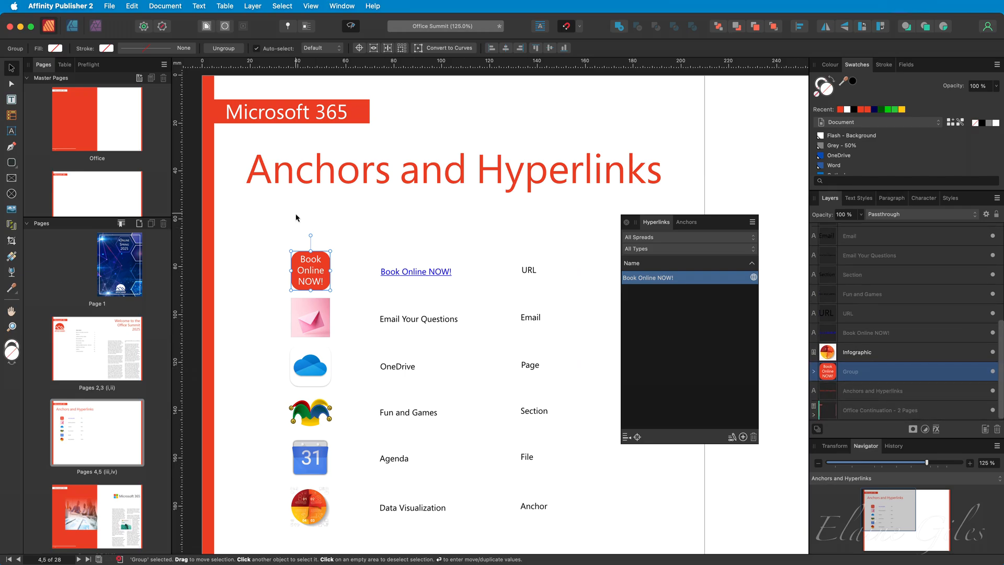
Open Interactive > Insert Hyperlink for the selected button group.
right_click(322, 262)
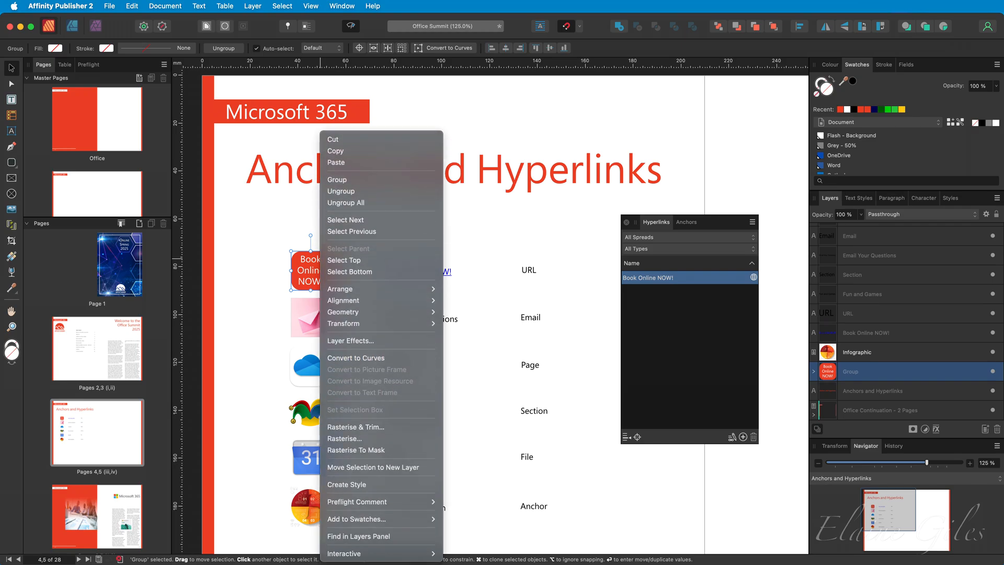
mouse_move(414, 555)
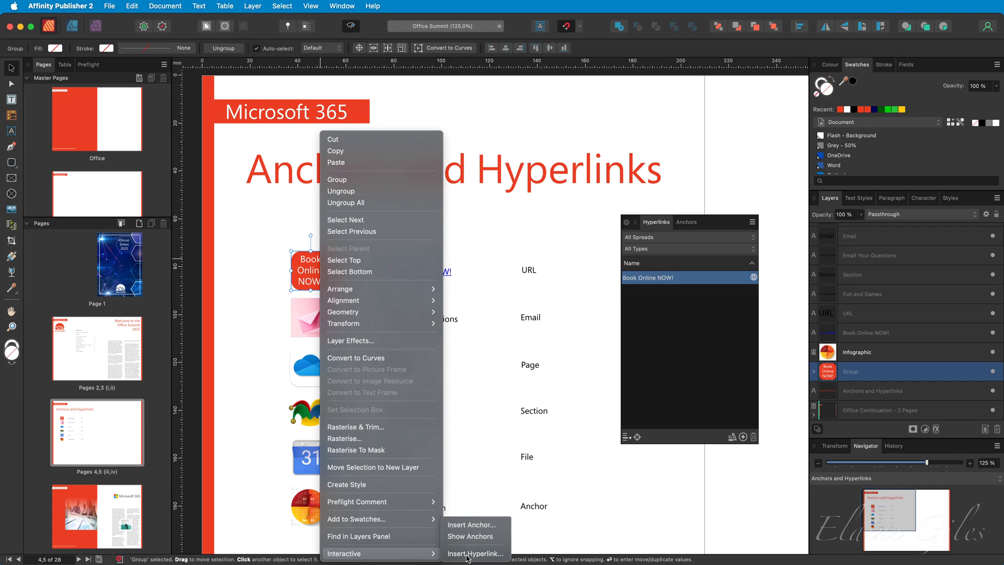
click(468, 554)
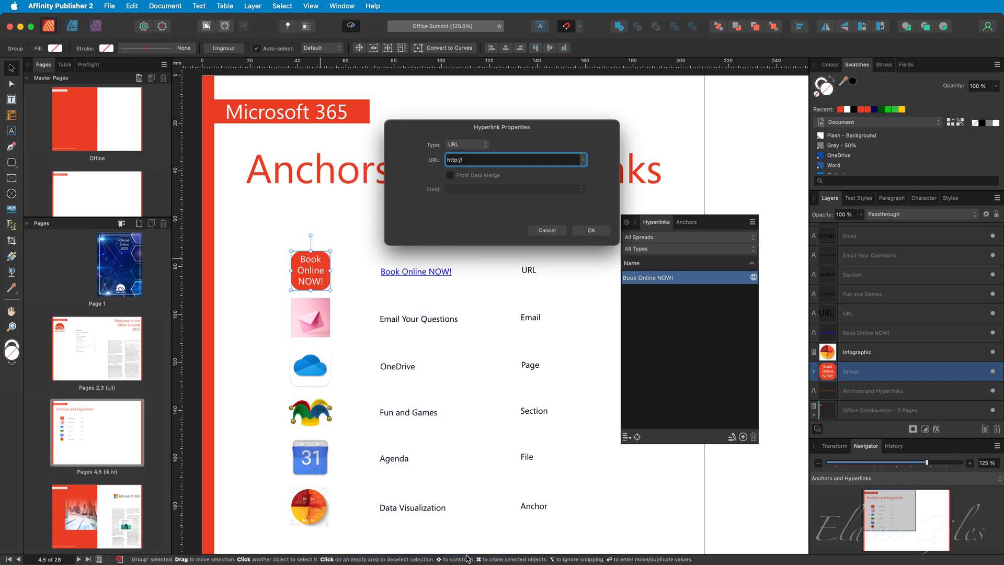
Give the button group a URL hyperlink to the same website address.
triple_click(472, 161)
text(https://elainegiles.co.uk)
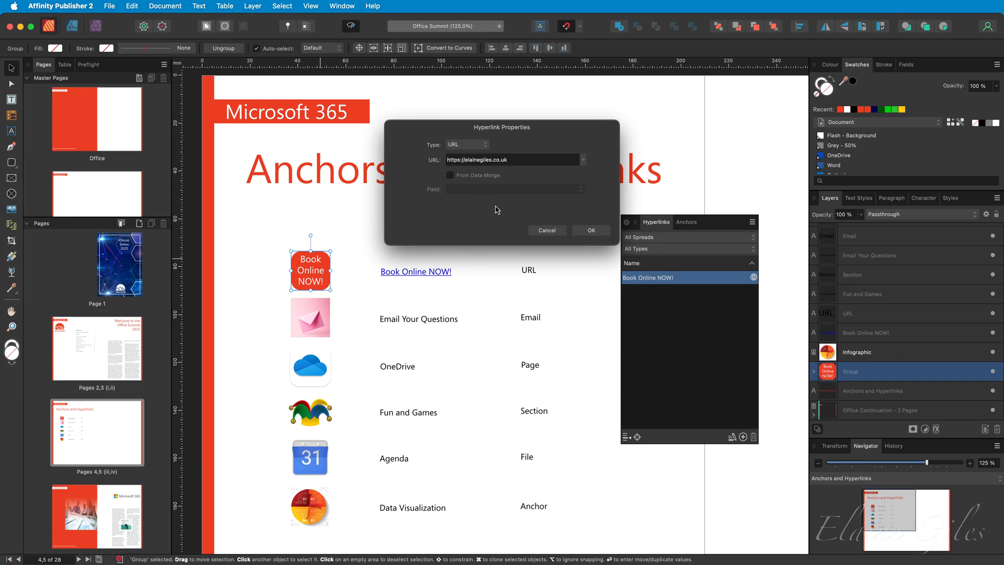
click(597, 231)
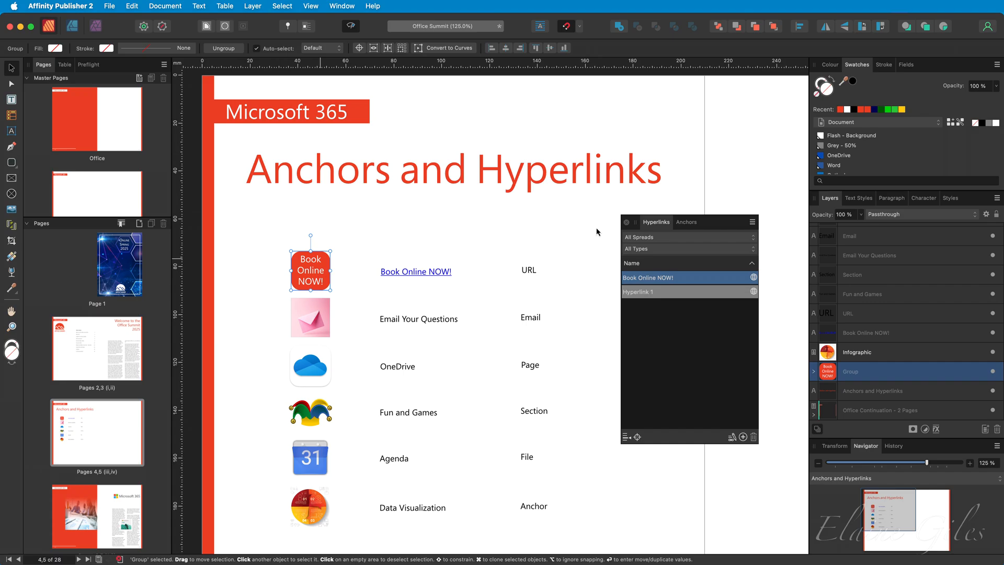
Rename the Hyperlink 1 entry to 'Book Now Button' in the Hyperlinks panel.
click(686, 293)
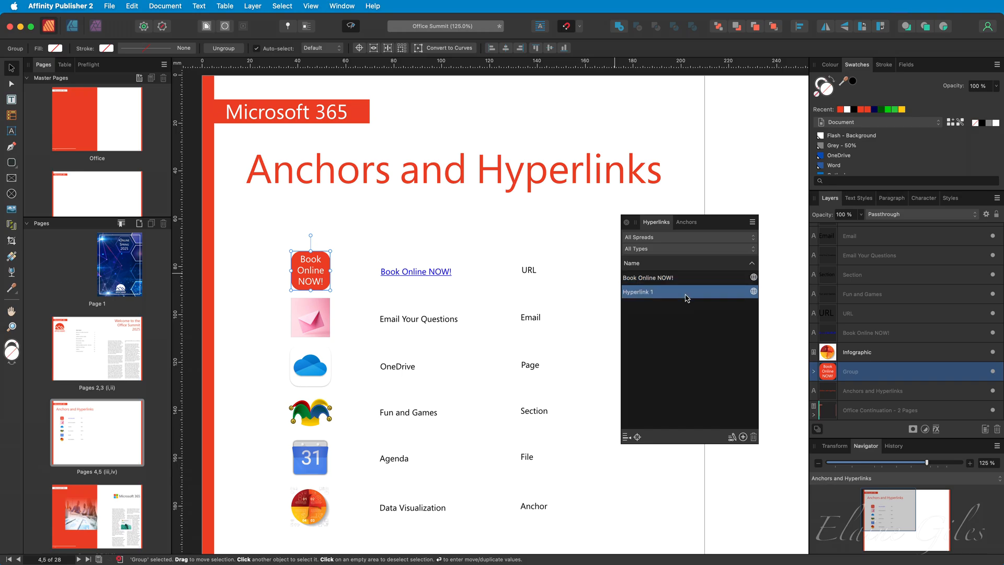
double_click(684, 294)
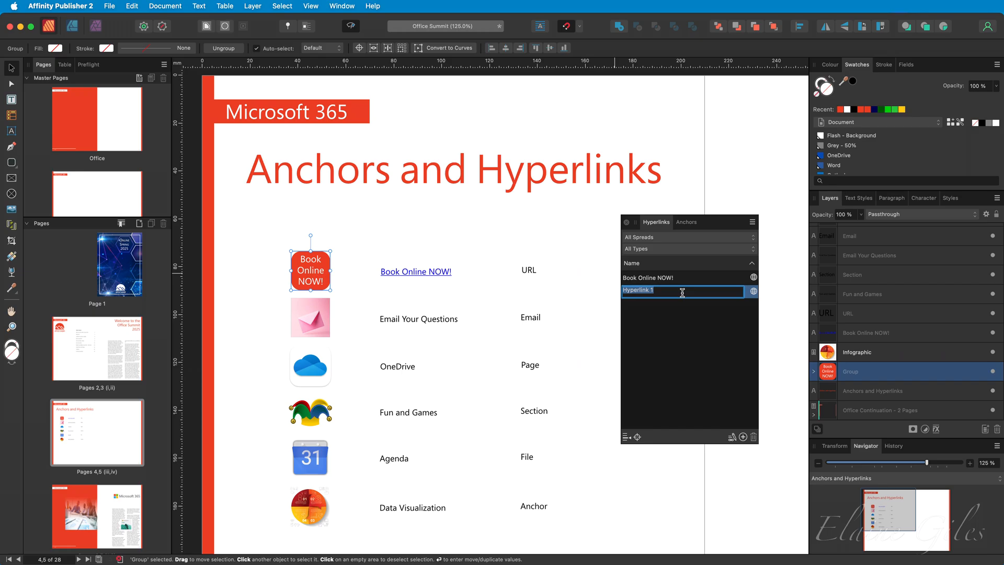
text(Book Now Button)
key(Return)
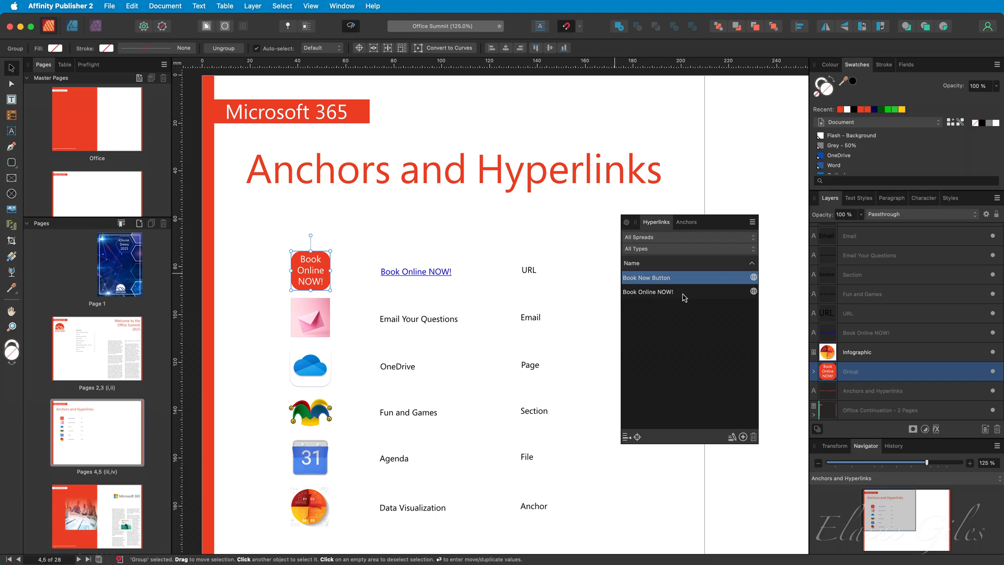
Give 'Email Your Questions' an Email hyperlink using the contact's pasted e-mail address.
click(416, 321)
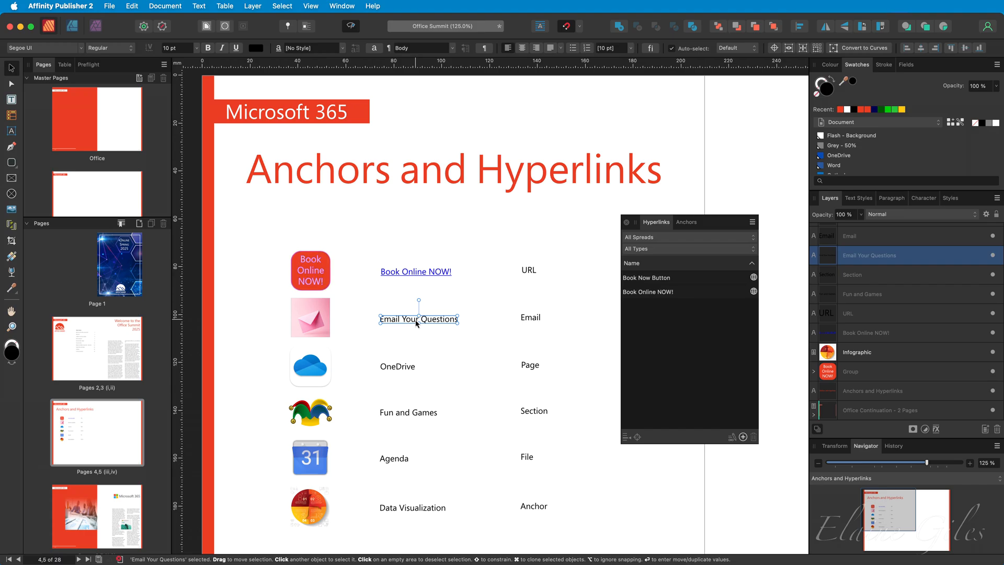
triple_click(415, 319)
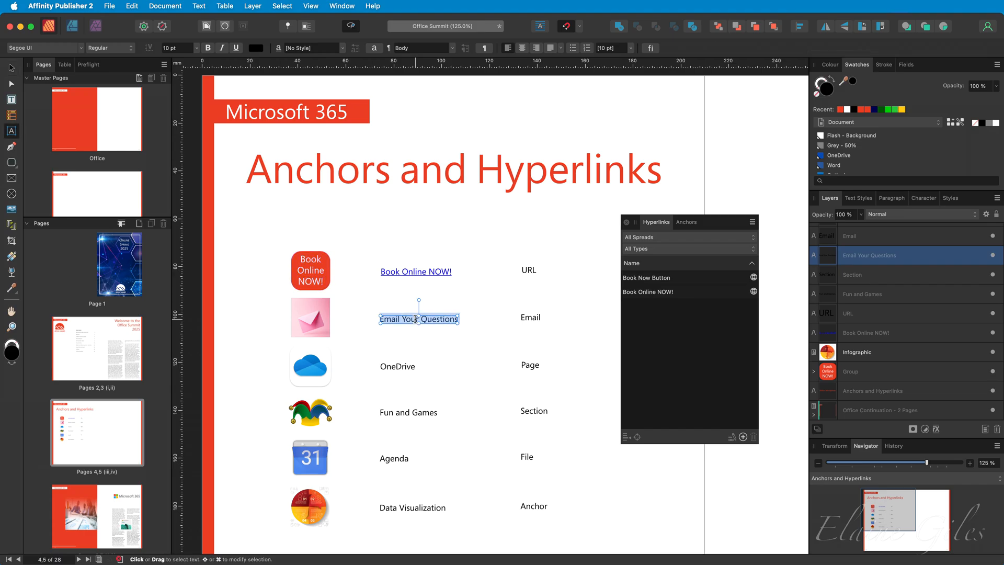
right_click(416, 320)
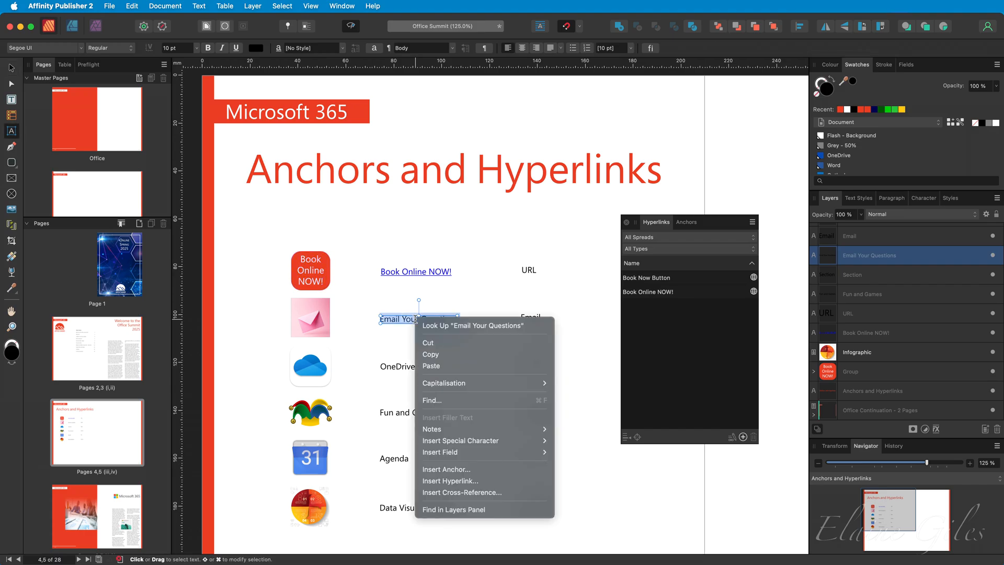
click(482, 480)
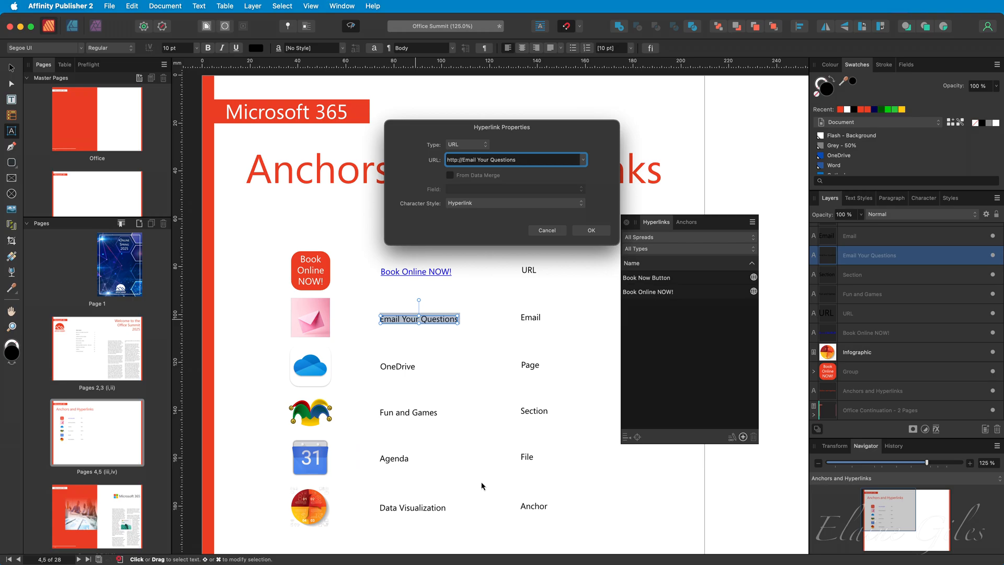
click(480, 146)
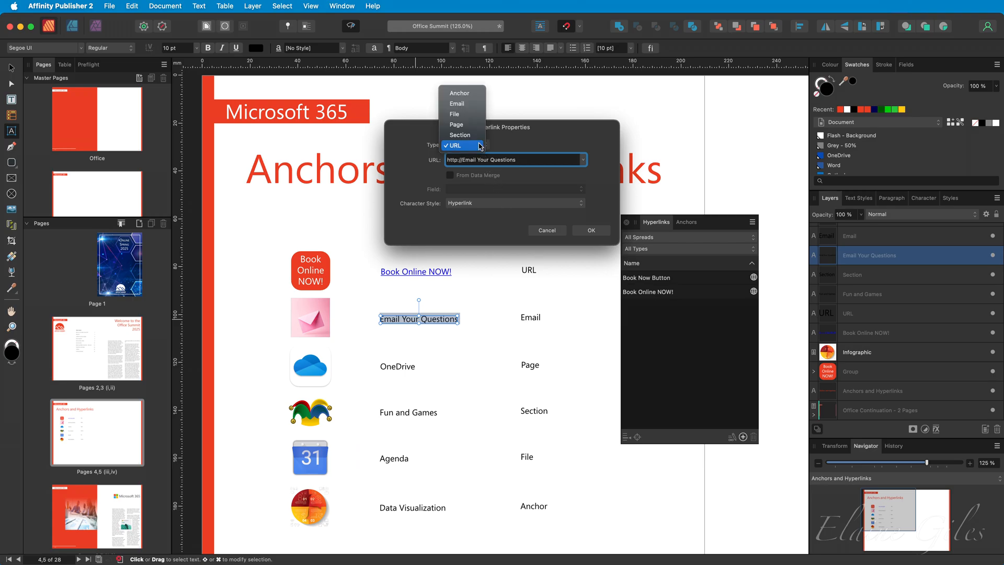
click(470, 103)
click(492, 161)
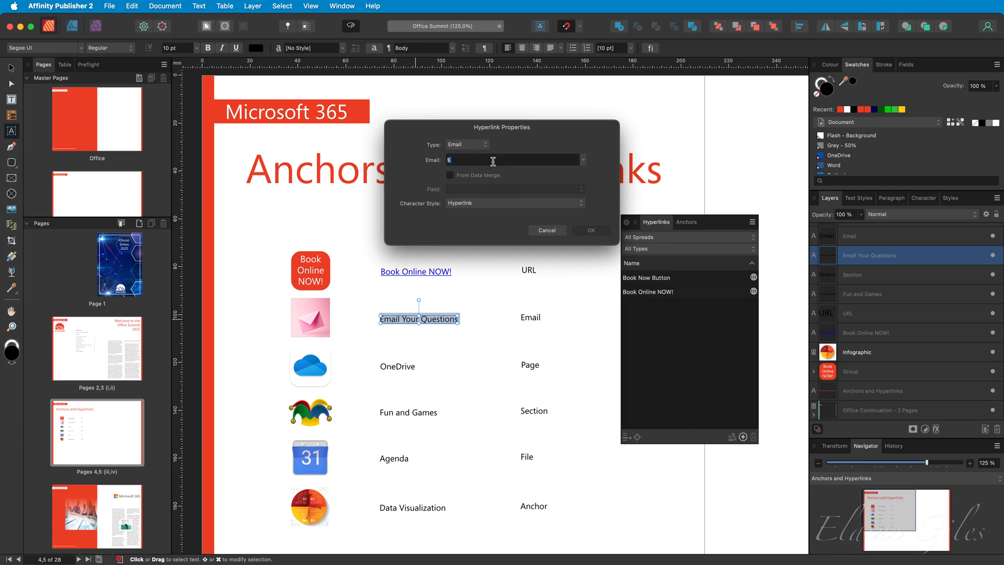
key(super+v)
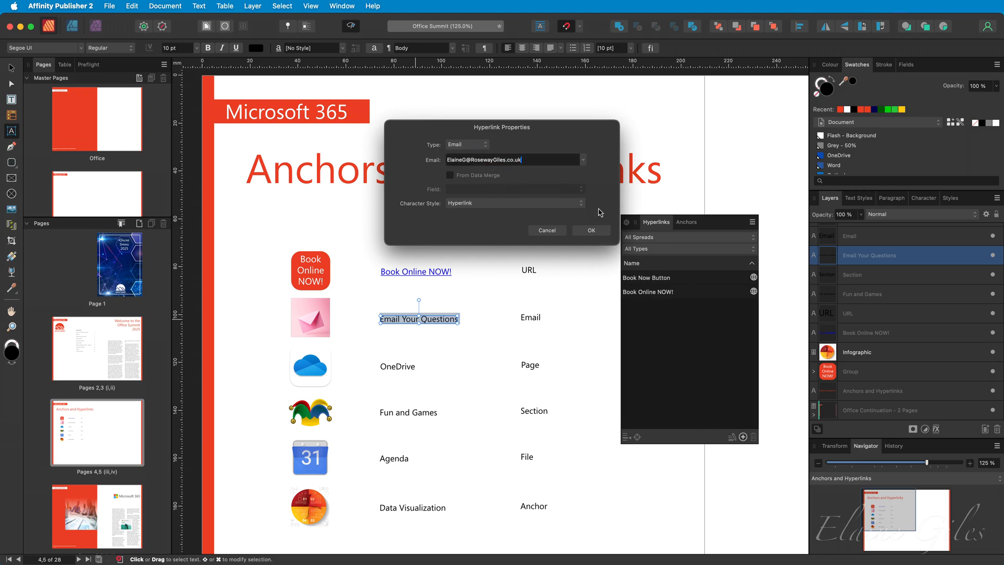
click(588, 231)
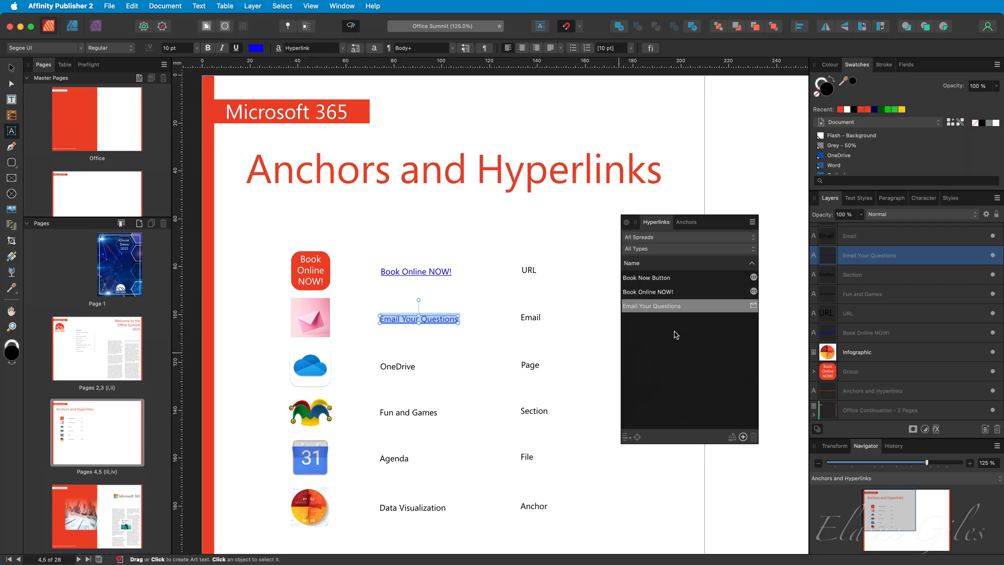
double_click(396, 366)
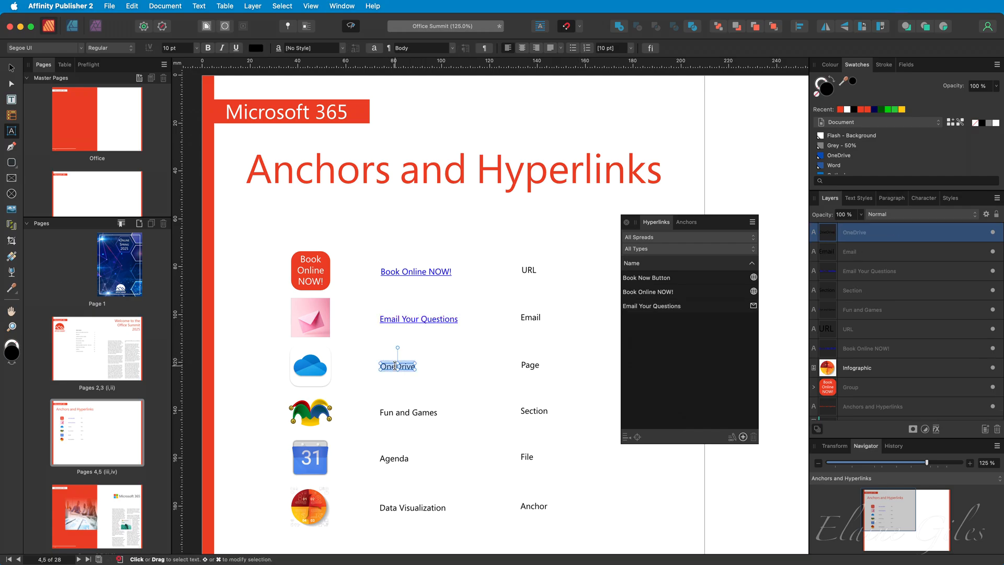
Make the word 'OneDrive' a Page hyperlink pointing to page 1.
scroll(69, 417, down, 10)
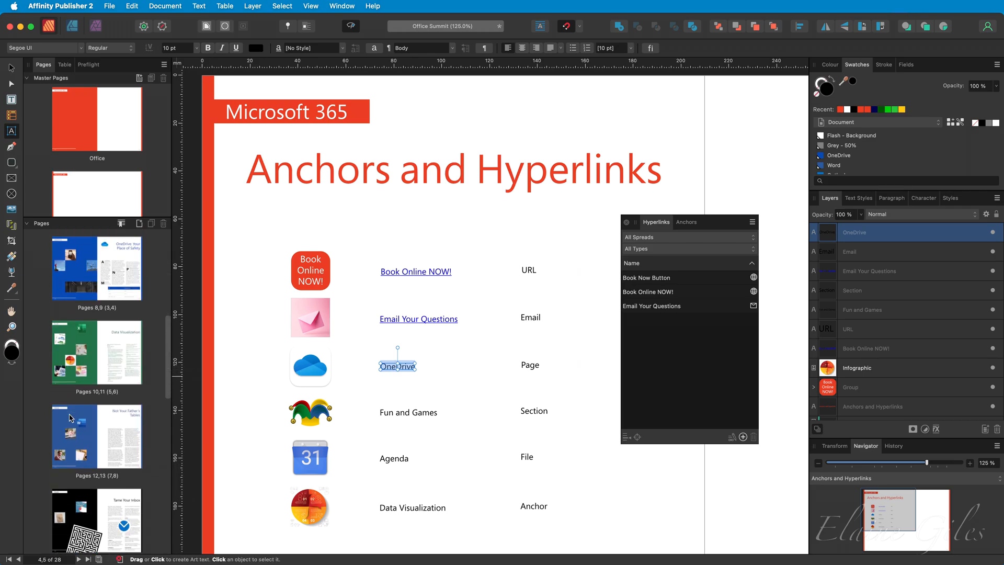
click(97, 272)
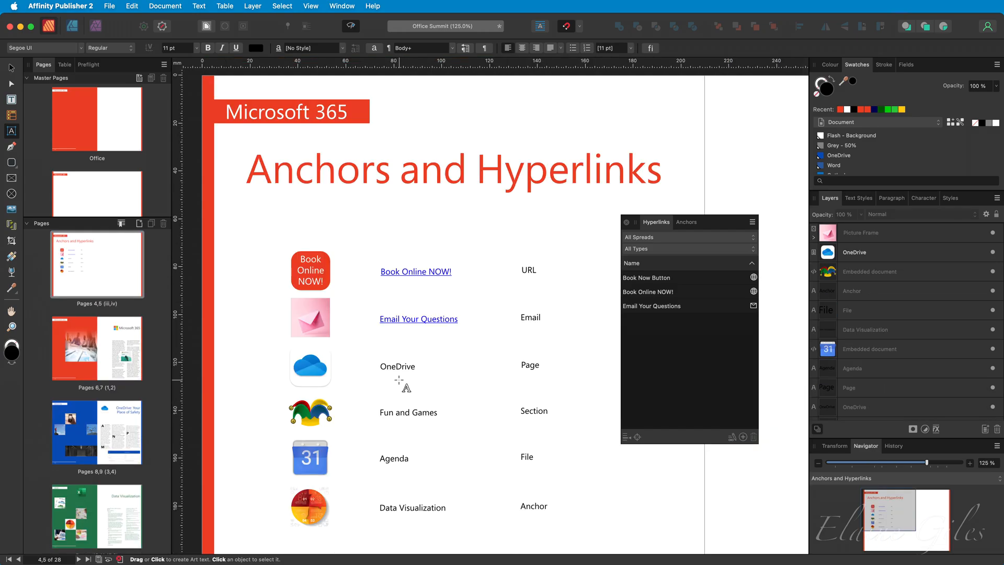
double_click(398, 366)
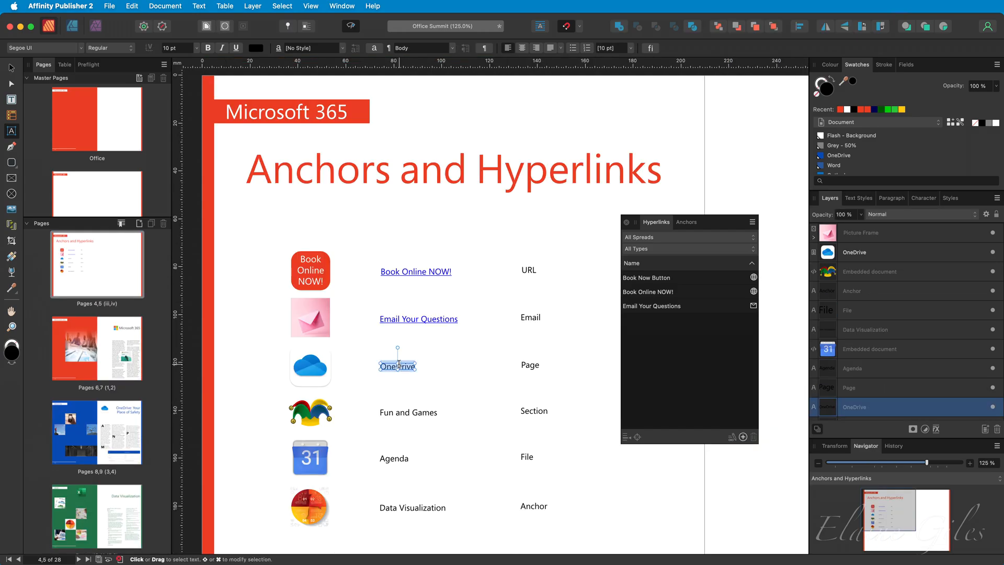
right_click(399, 365)
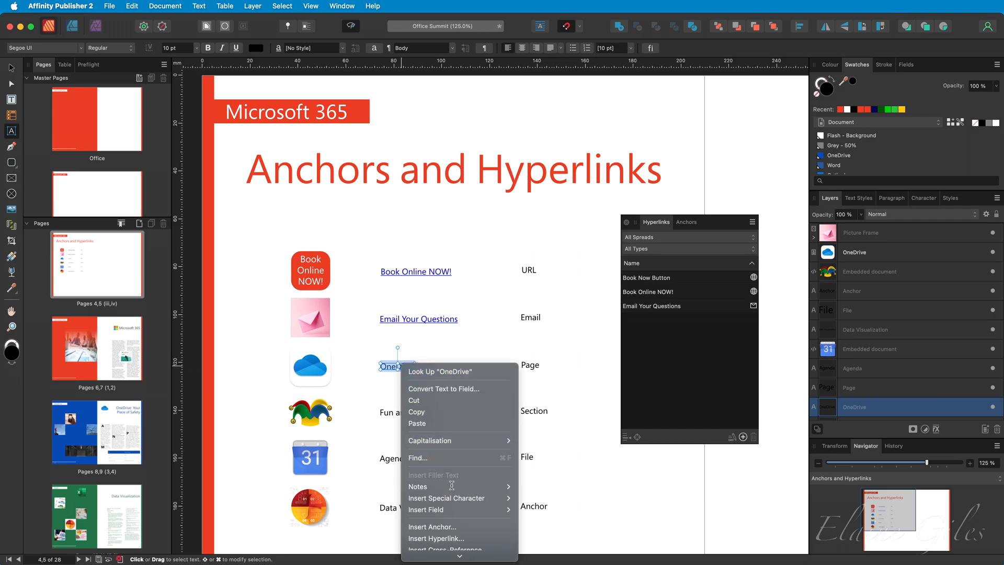
click(455, 538)
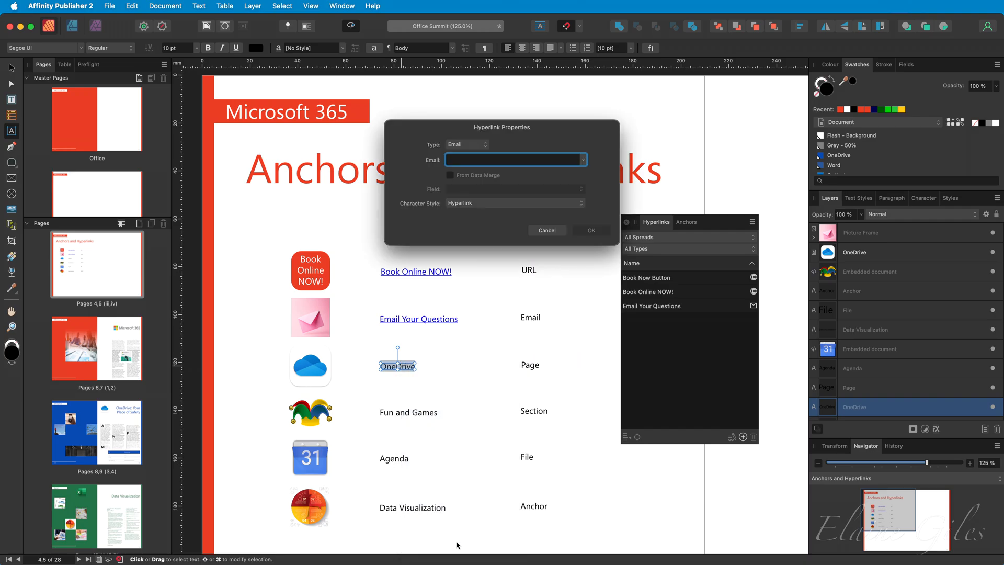
click(485, 146)
click(482, 156)
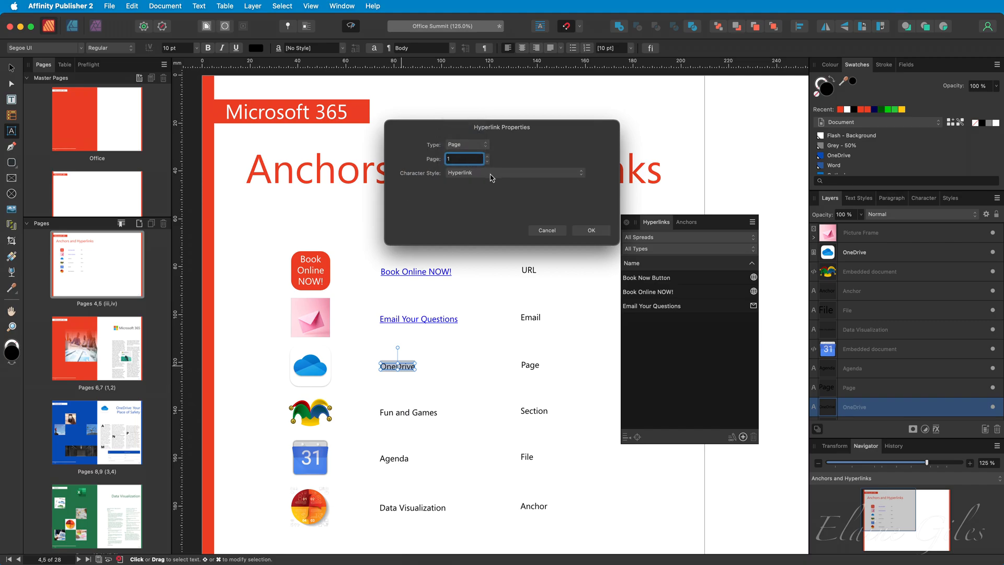
double_click(464, 162)
click(602, 233)
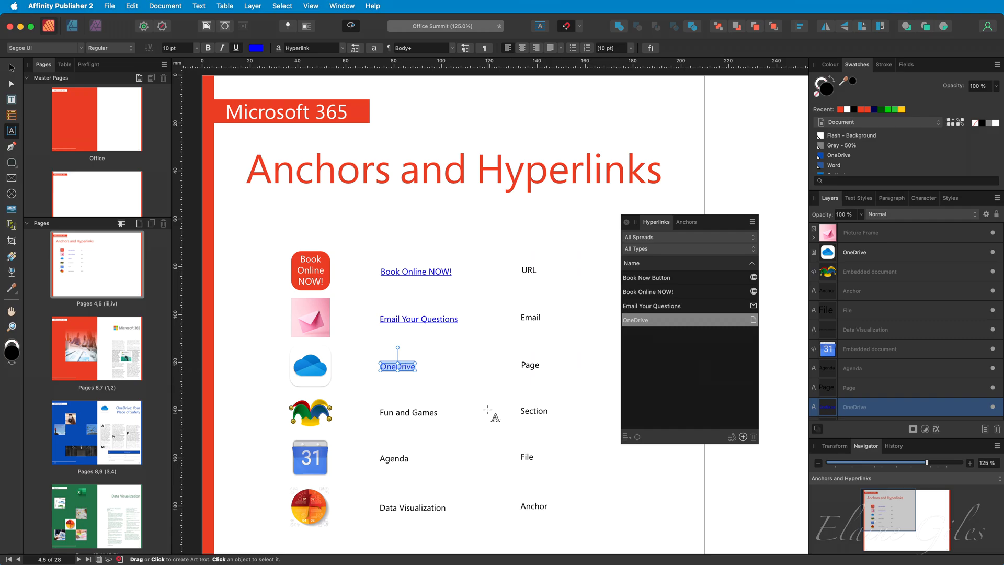
drag(395, 412, 406, 412)
triple_click(406, 412)
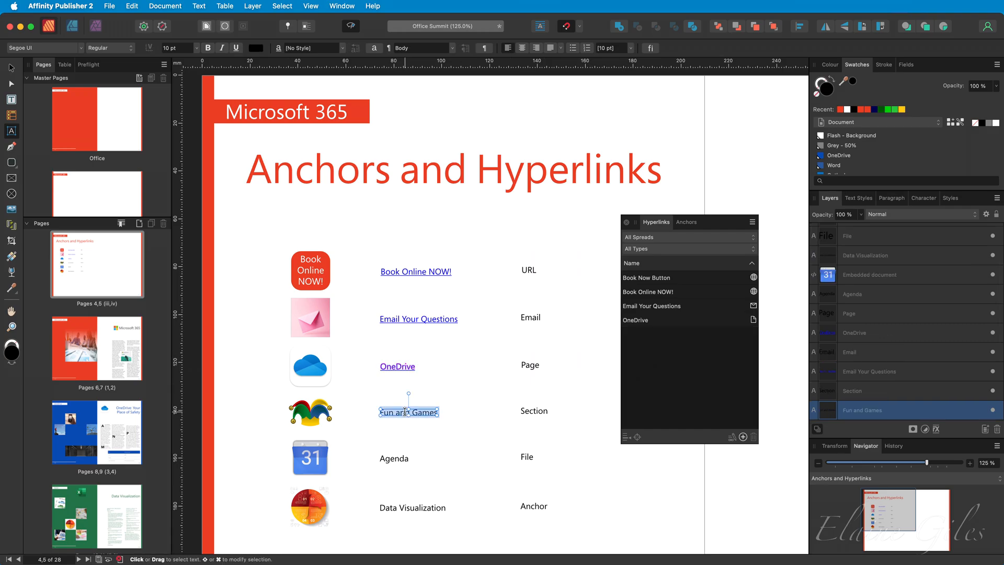
scroll(62, 432, down, 10)
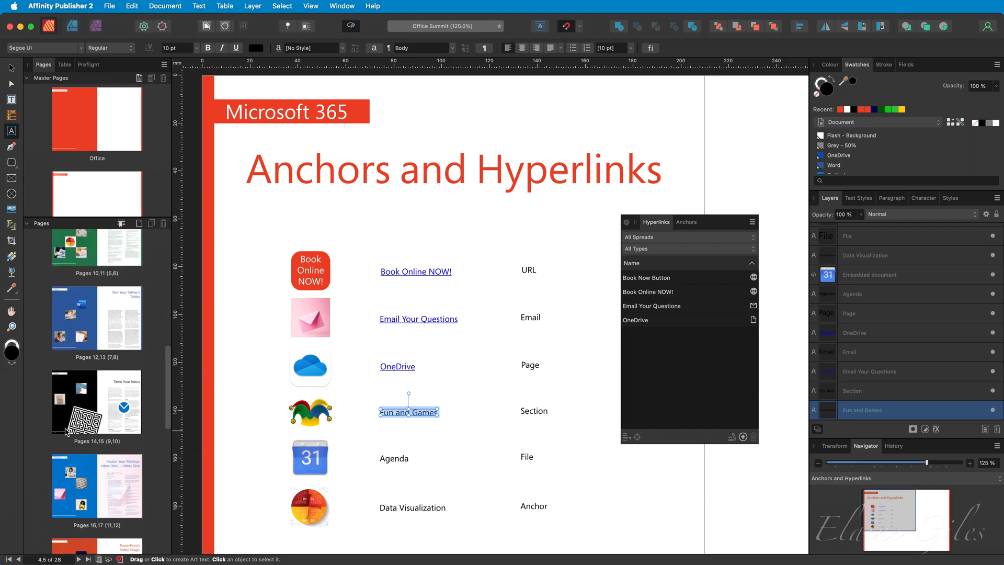
scroll(71, 423, down, 2)
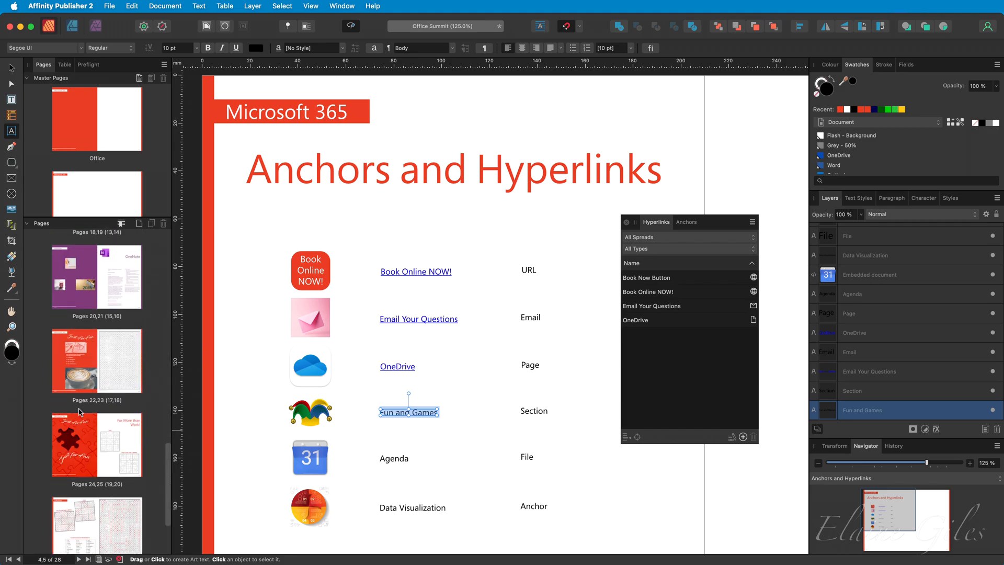
click(100, 357)
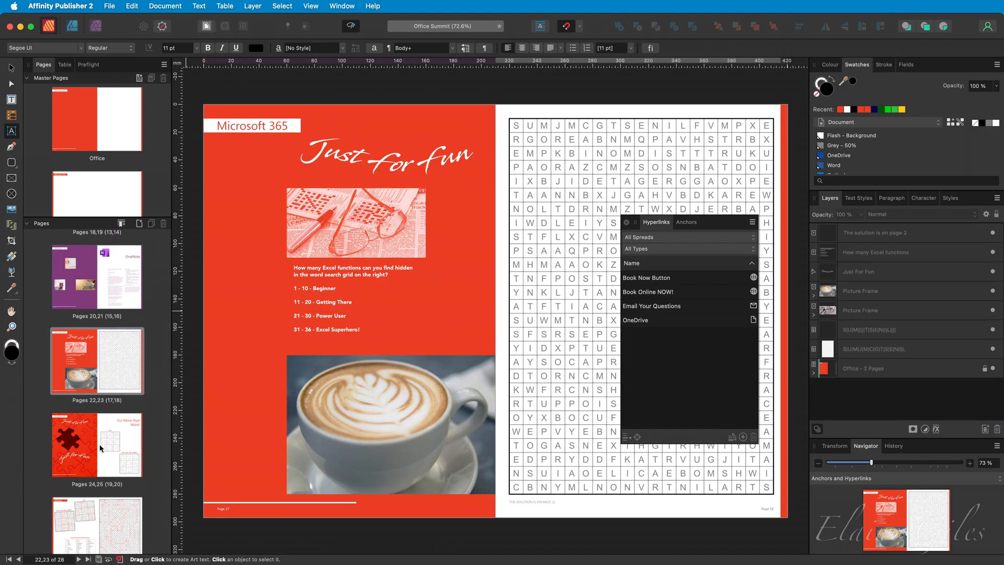
click(102, 452)
scroll(103, 538, down, 1)
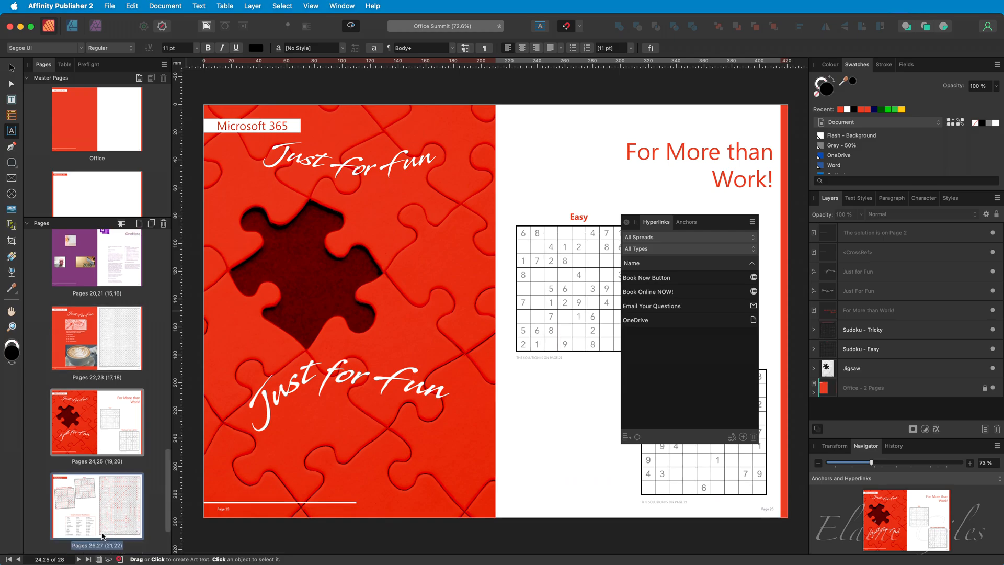
click(103, 535)
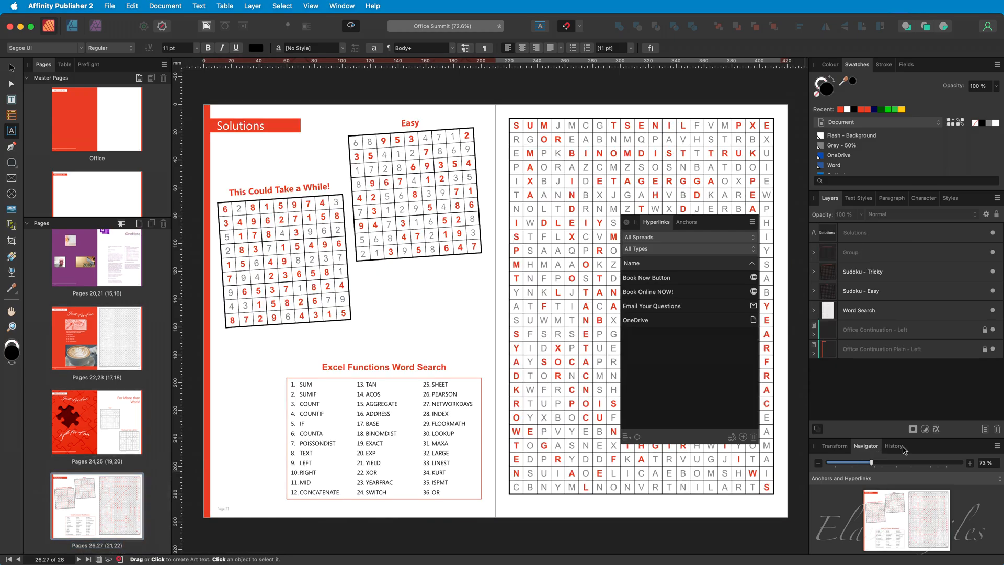
click(882, 480)
click(882, 479)
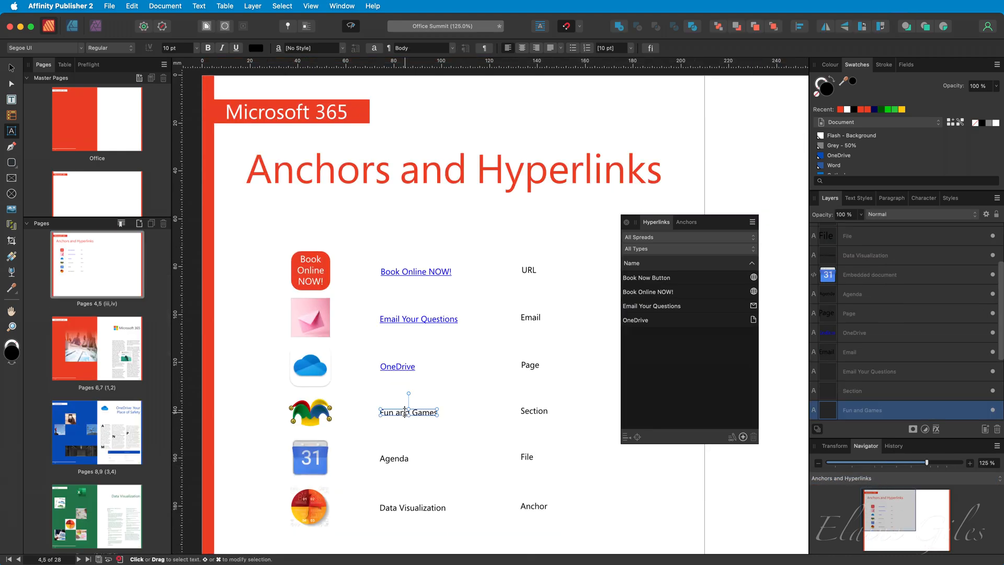
Make 'Fun and Games' a Section hyperlink targeting the Just for Fun section.
triple_click(405, 413)
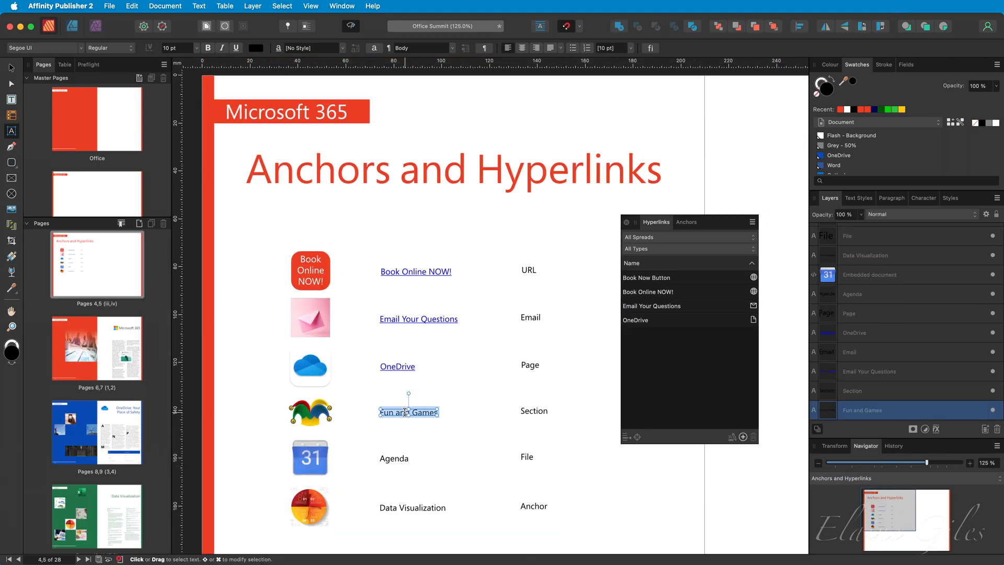
right_click(405, 412)
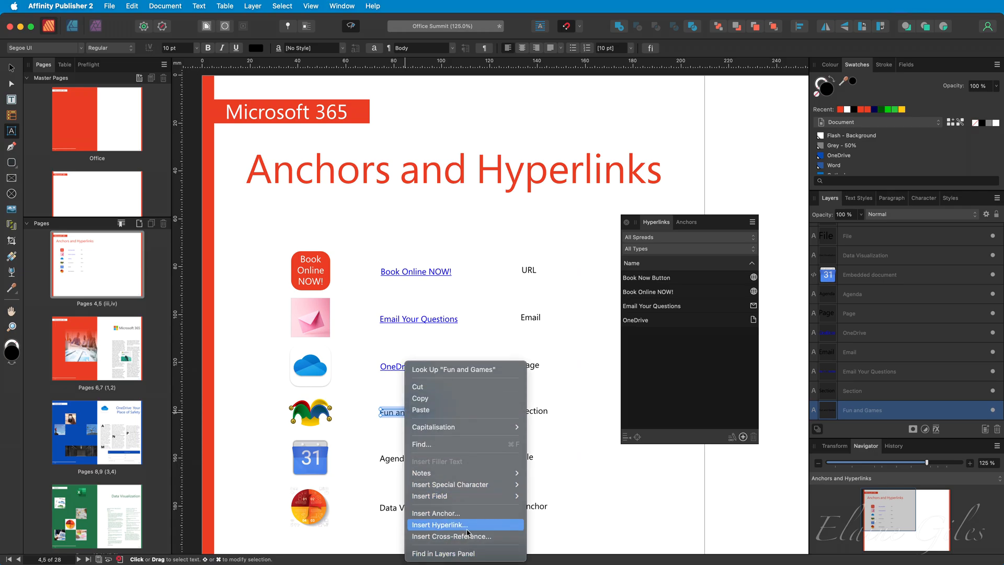
click(467, 532)
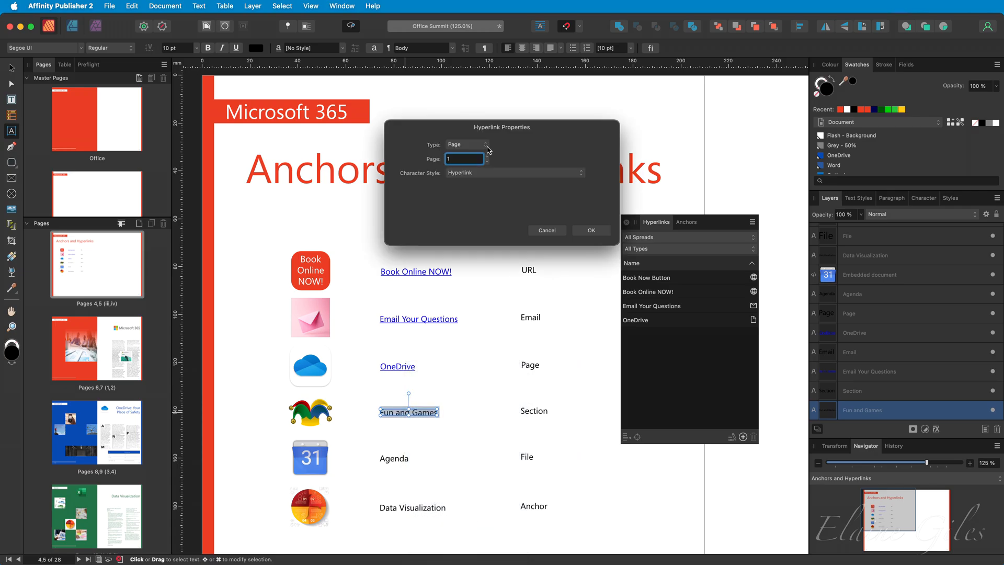
click(486, 145)
click(479, 158)
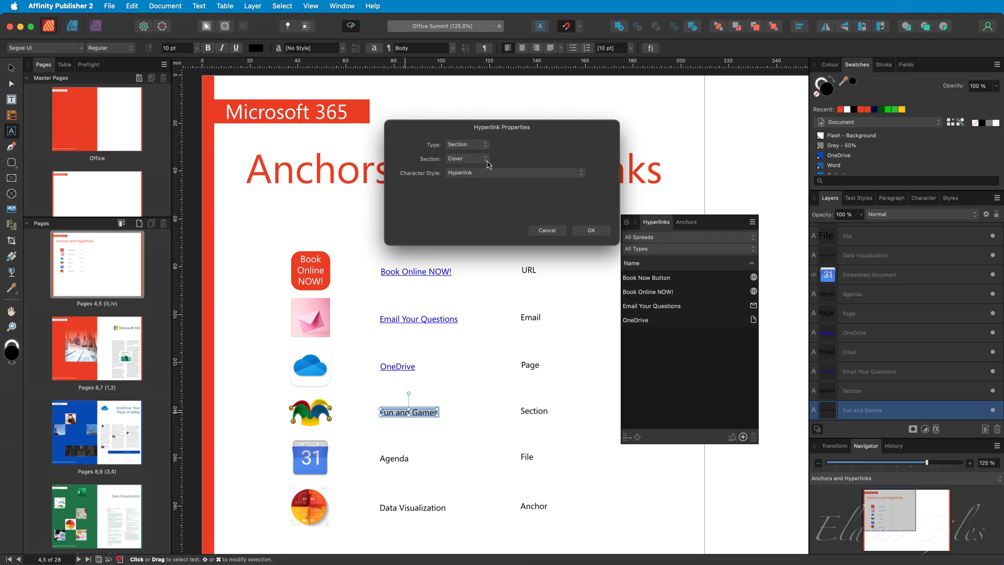
click(486, 159)
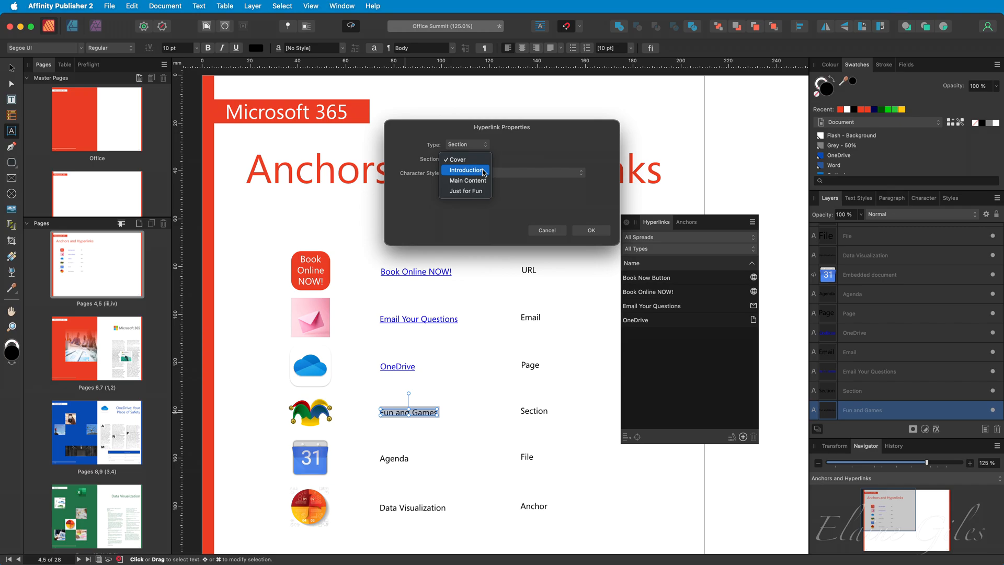
click(465, 191)
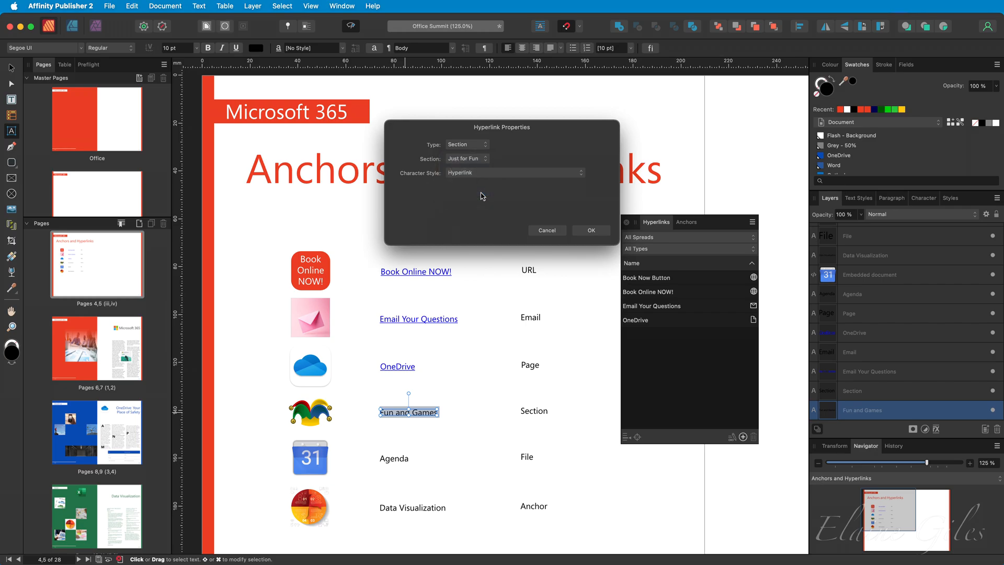
click(601, 230)
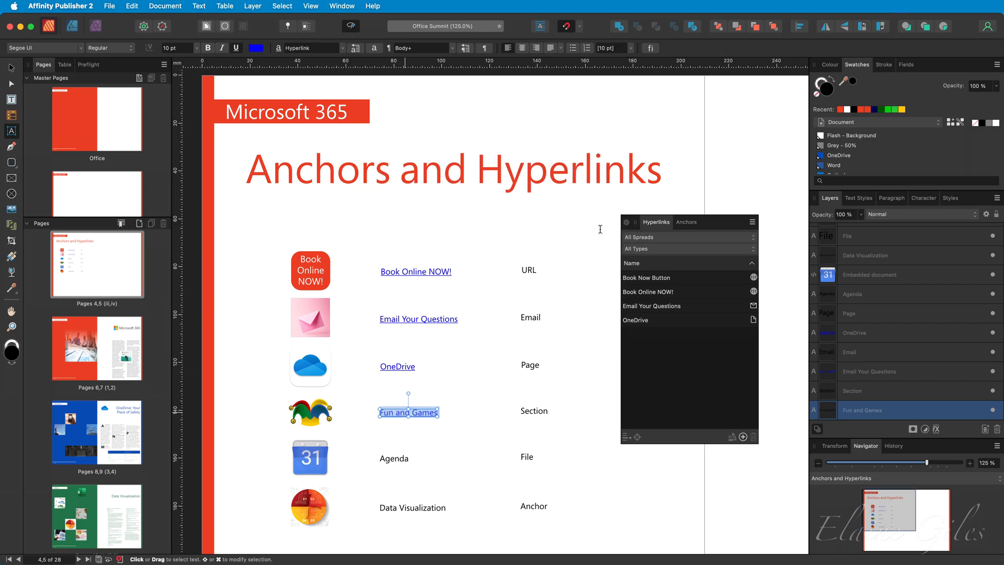
double_click(399, 458)
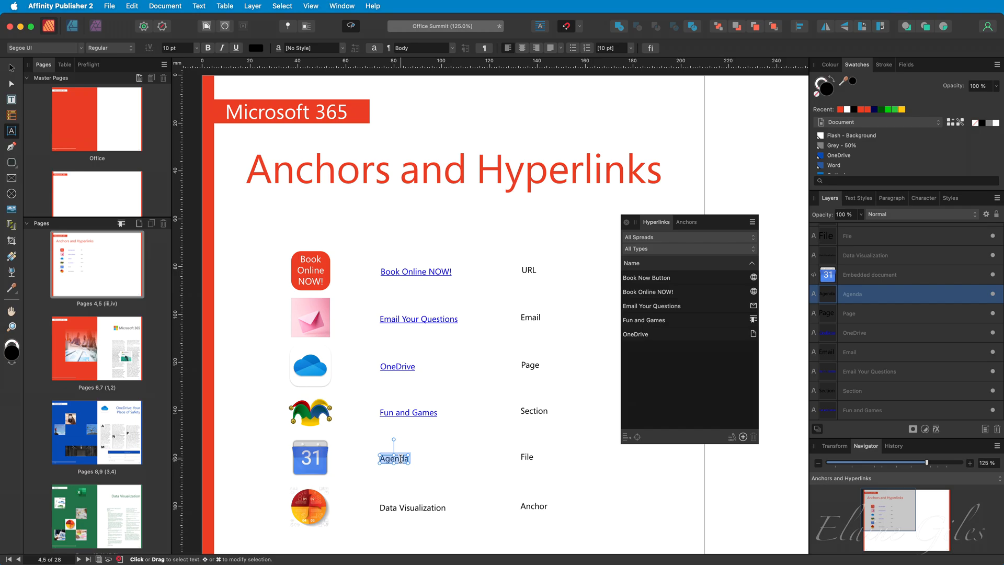
Link 'Agenda' to the file Agenda.pdf with Include file on export enabled.
right_click(401, 457)
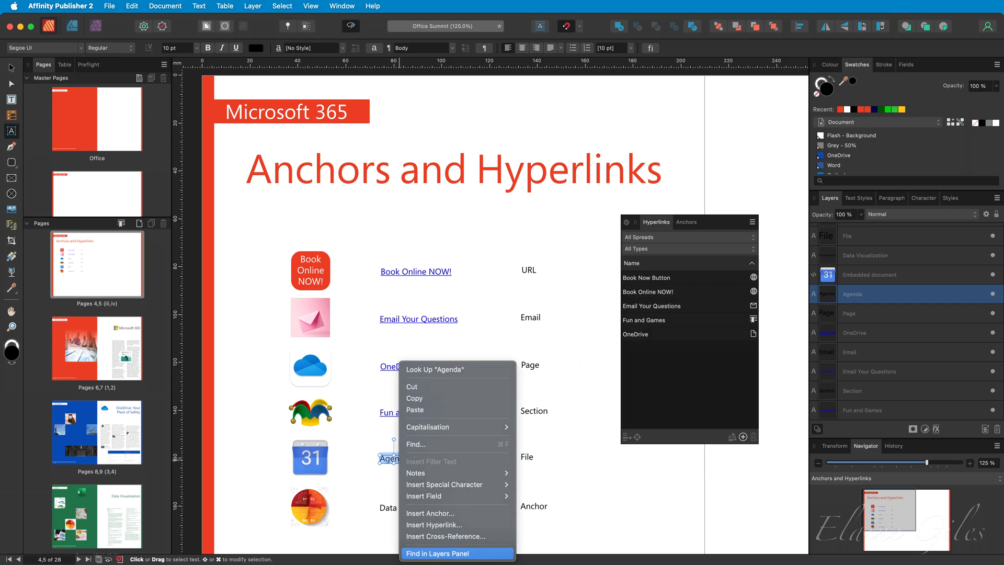
click(457, 525)
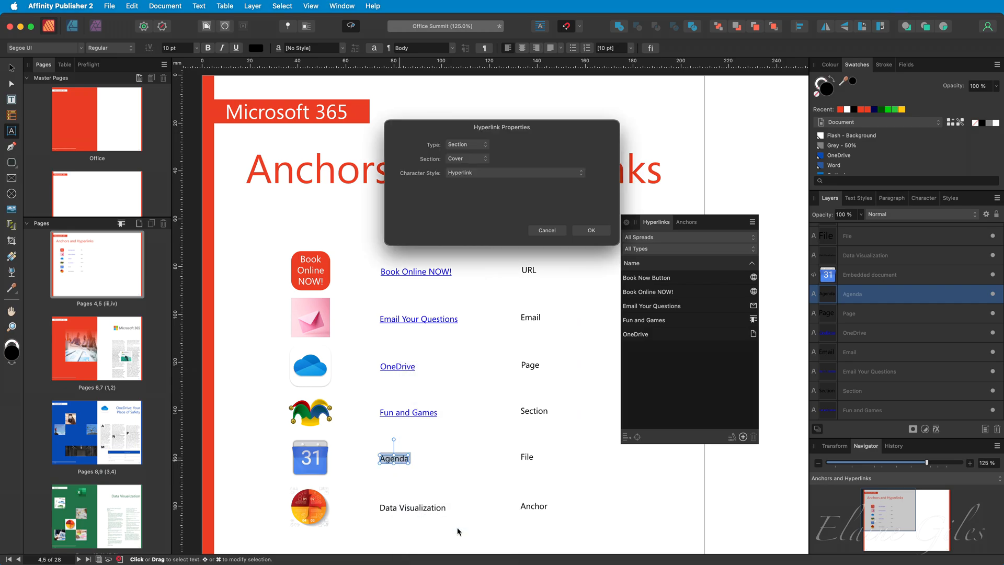
click(470, 145)
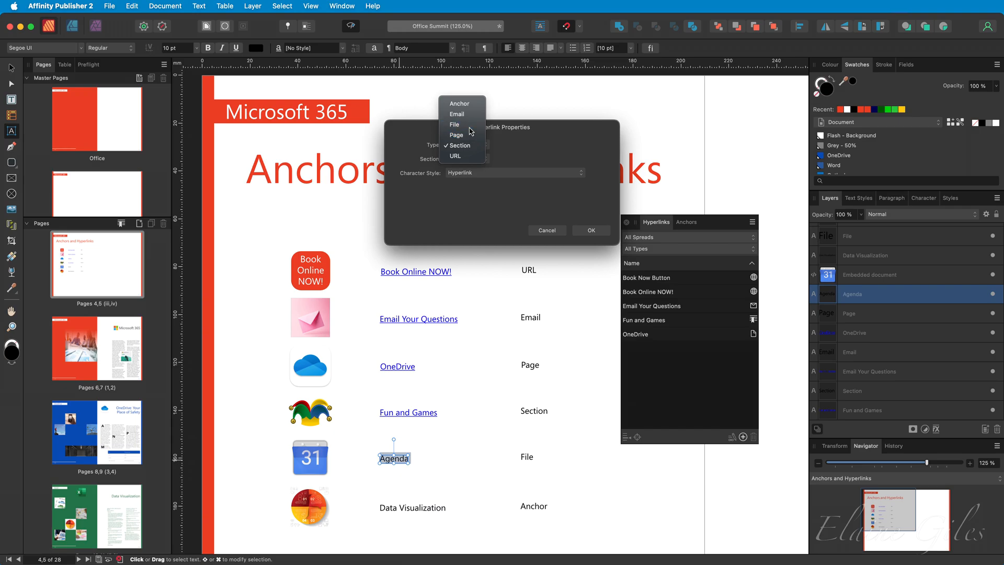
click(454, 125)
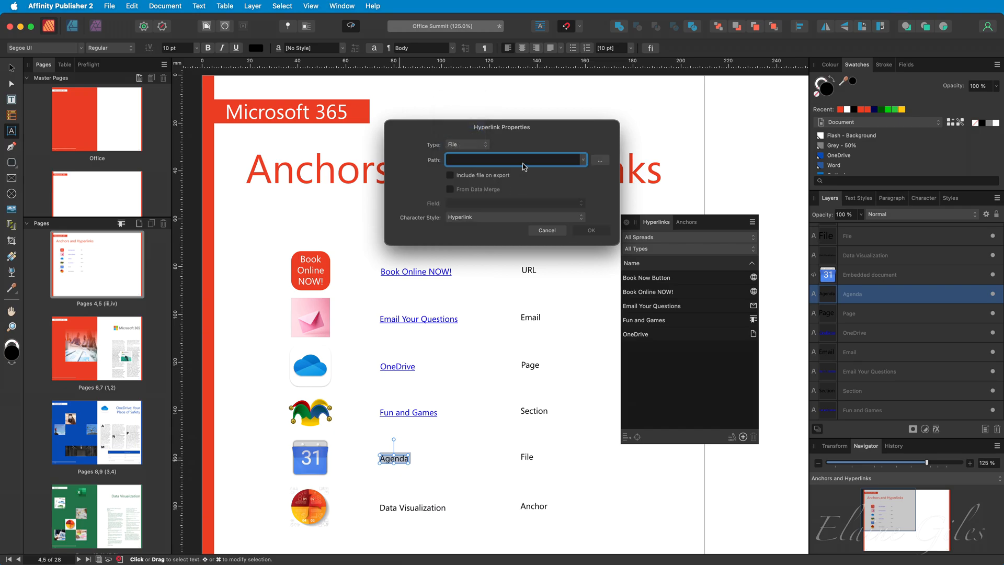
click(600, 160)
click(432, 190)
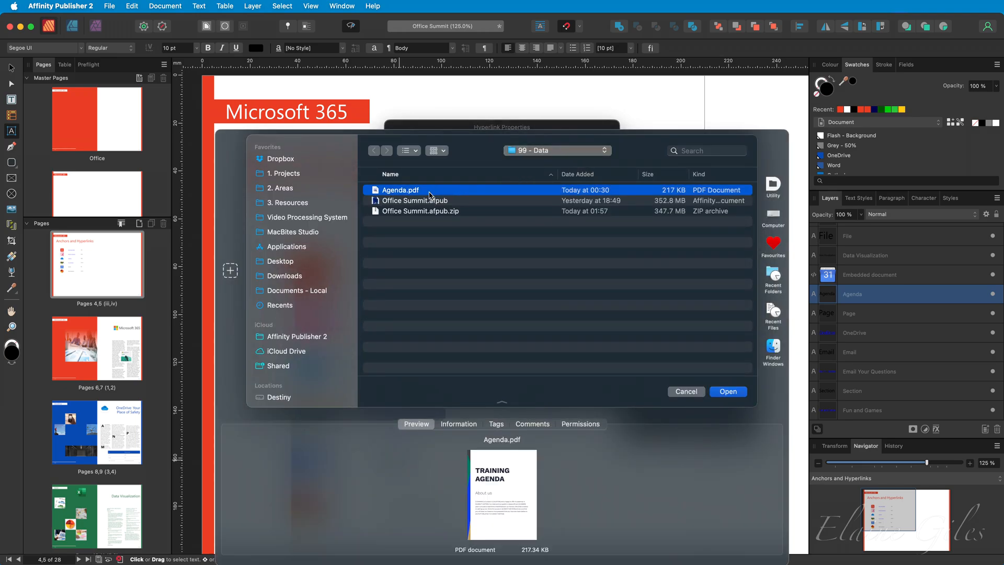
click(729, 391)
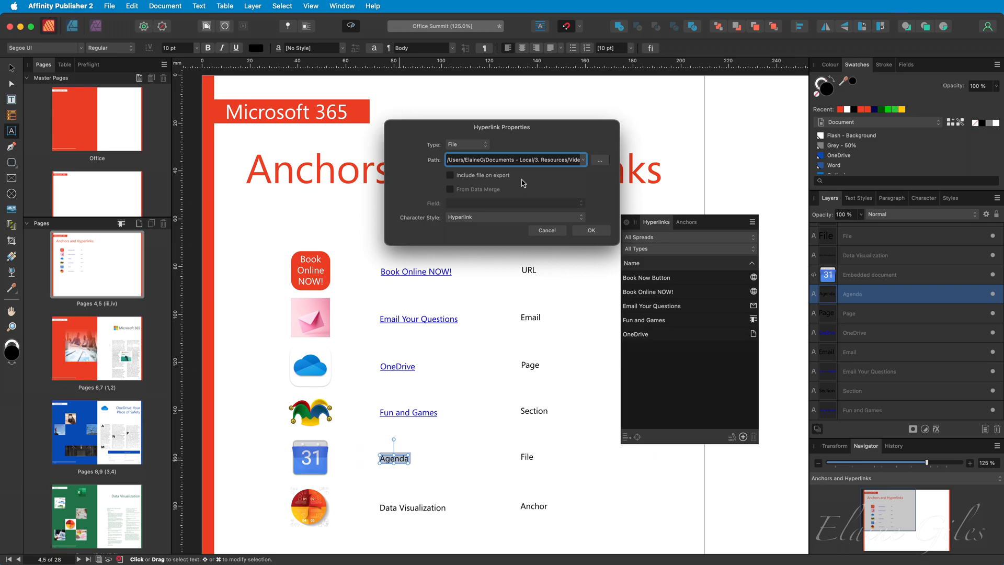
click(506, 178)
click(583, 229)
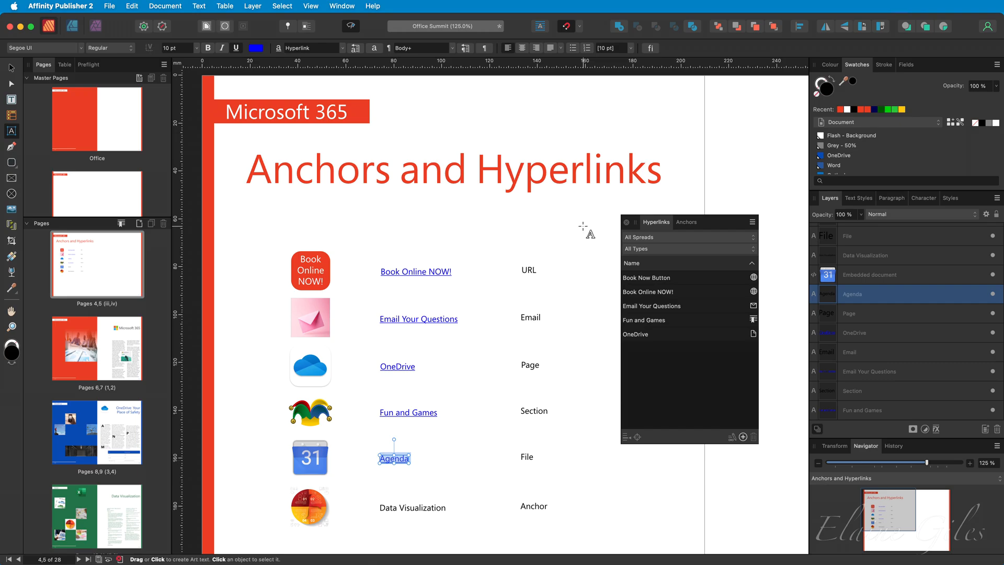
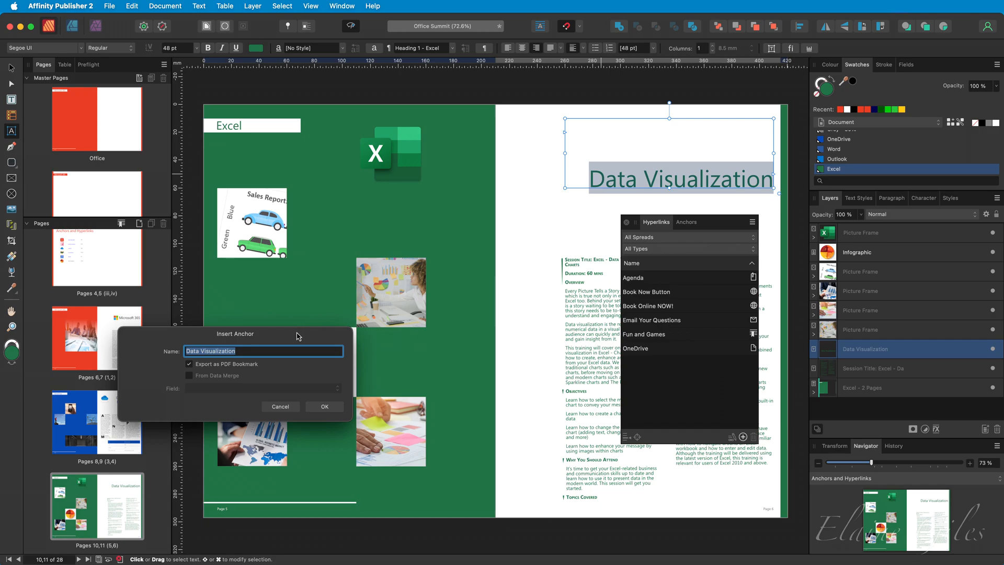
Create the 'Data Visualization' anchor on the page 11 heading with PDF bookmark export enabled.
drag(299, 336, 515, 221)
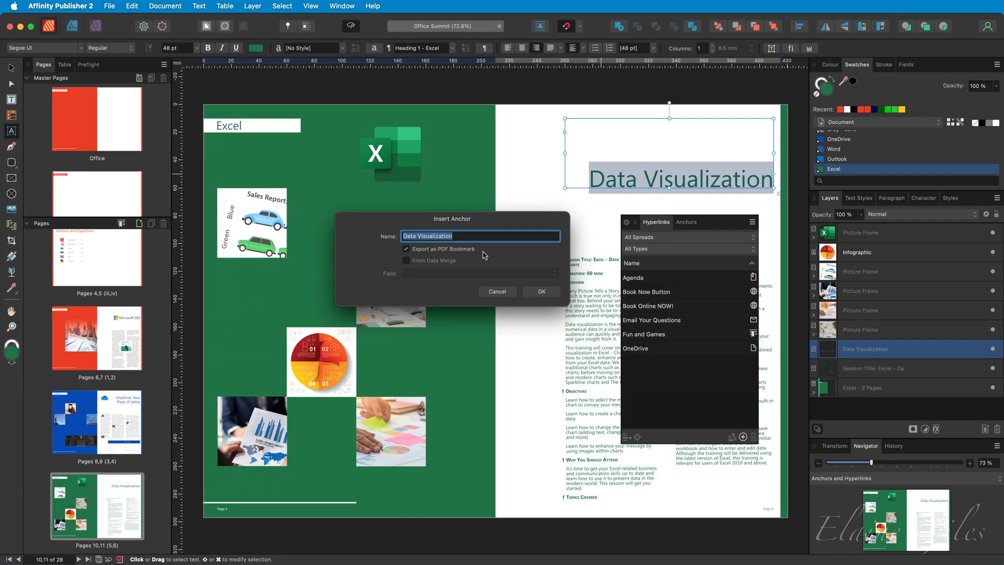
click(539, 291)
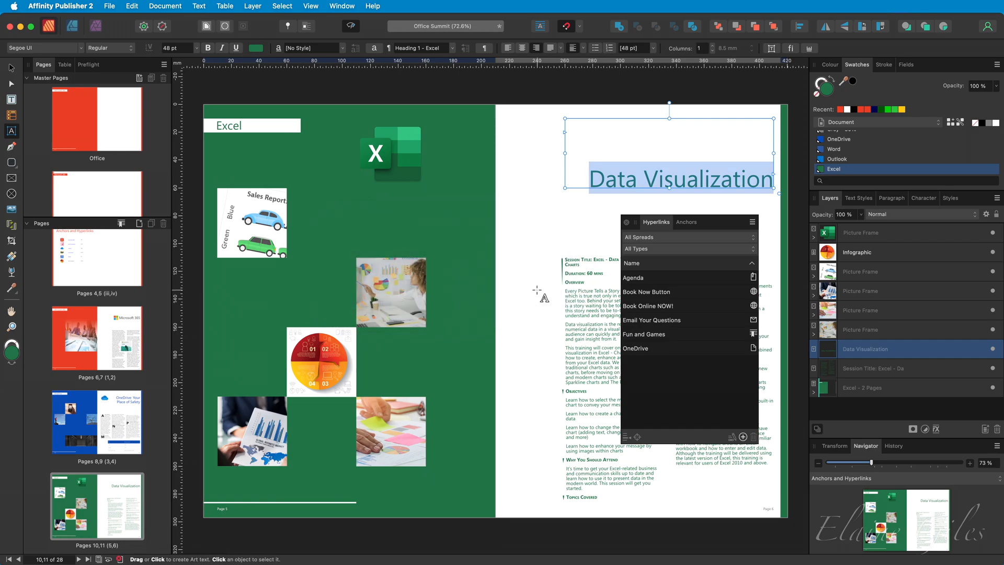
click(853, 480)
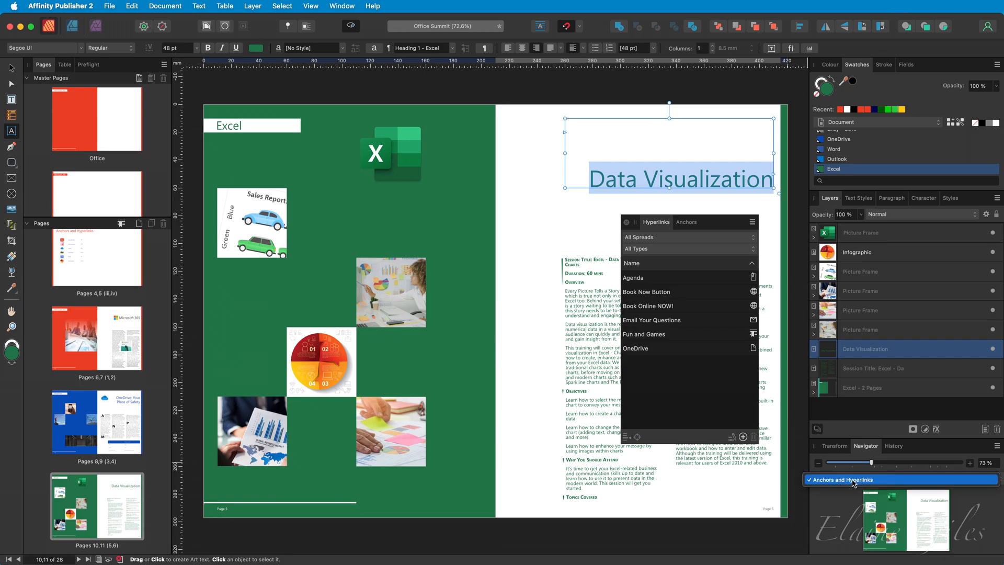
Link the 'Data Visualization' line on Anchors and Hyperlinks to the Data Visualization anchor.
click(853, 480)
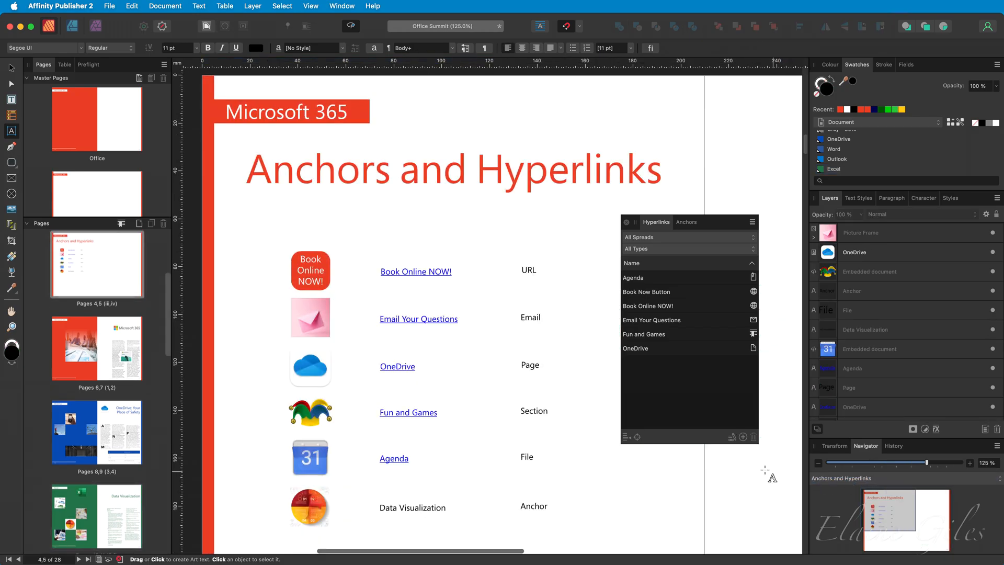
triple_click(413, 509)
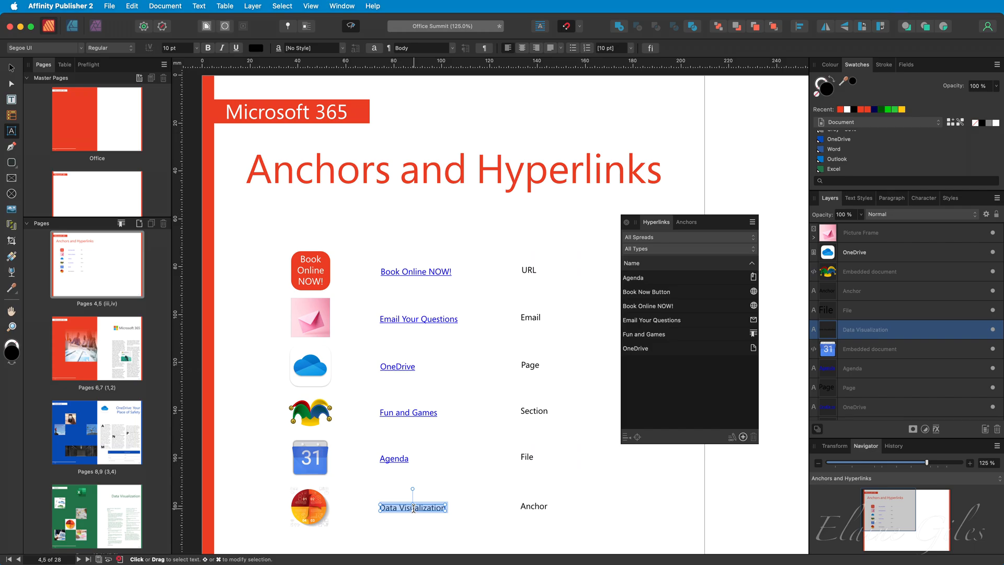
right_click(414, 508)
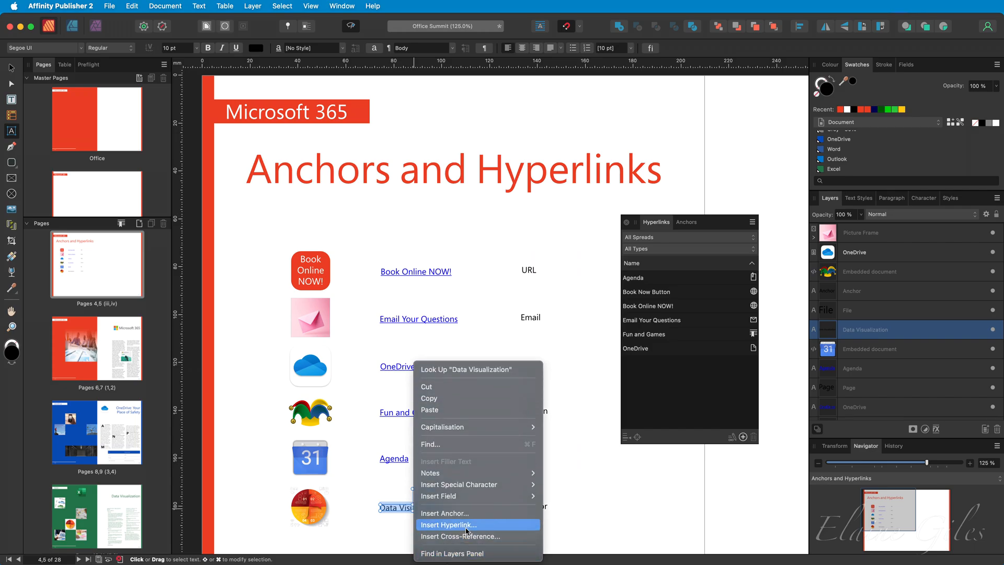
click(467, 525)
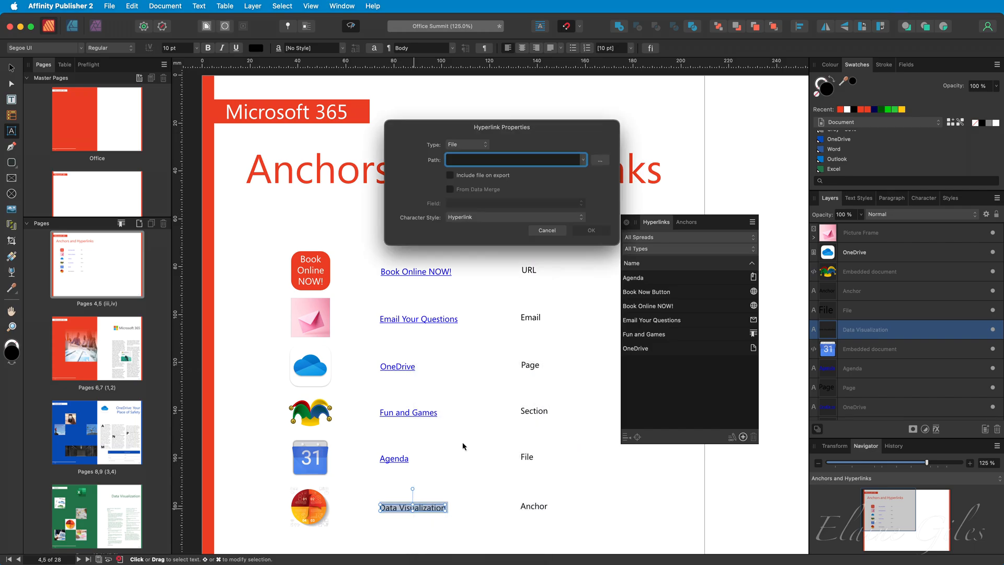
click(485, 145)
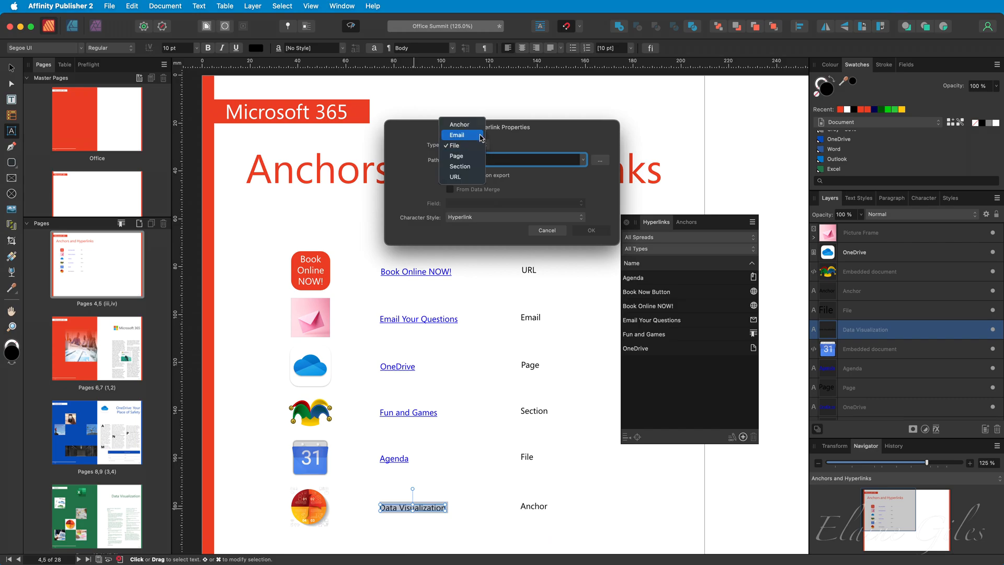
click(475, 126)
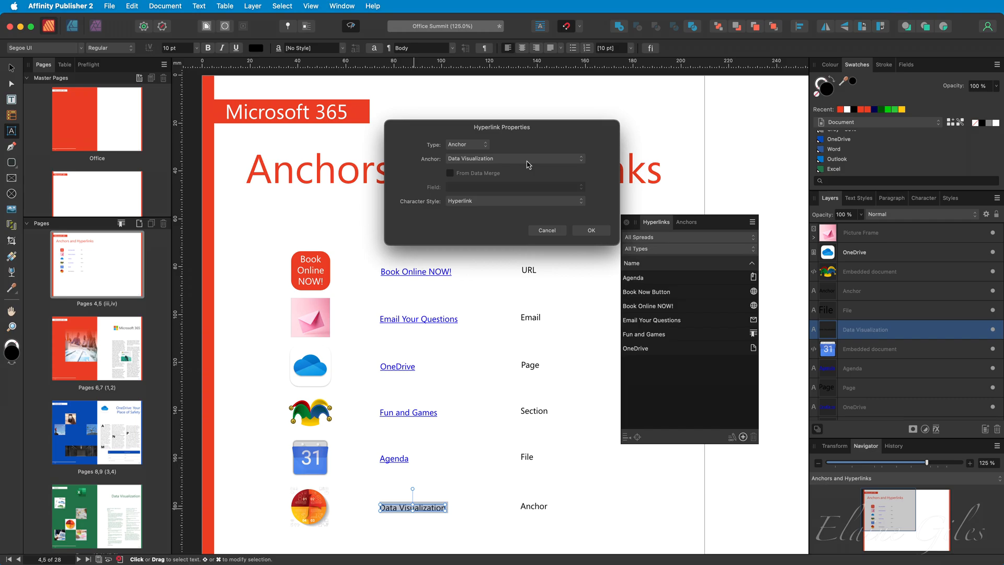
click(592, 231)
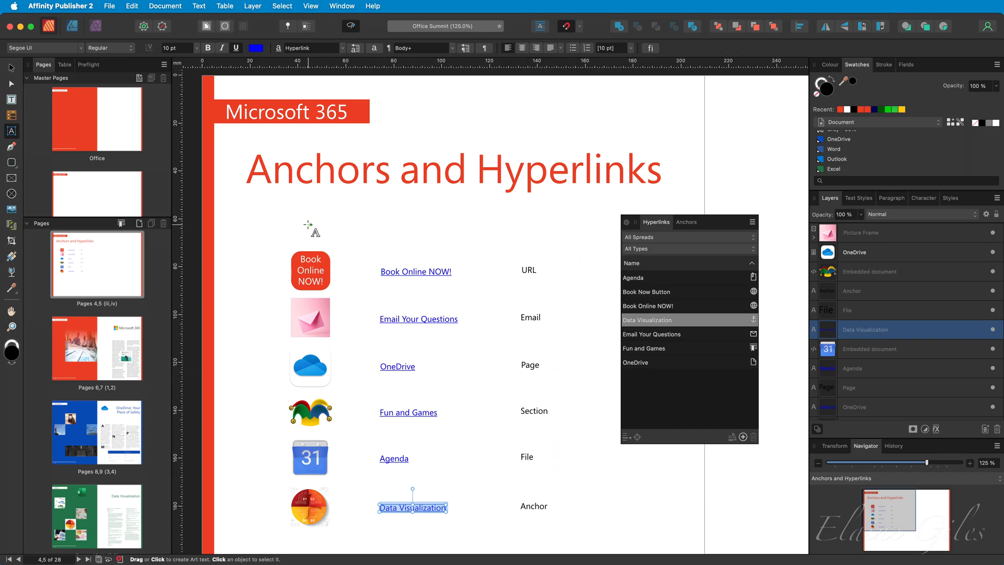
key(super+d)
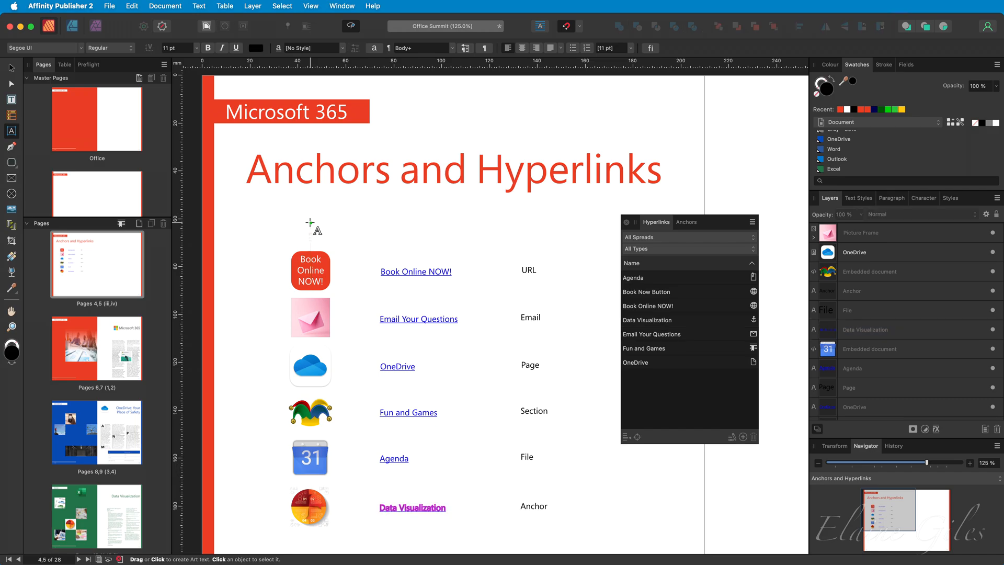
key(v)
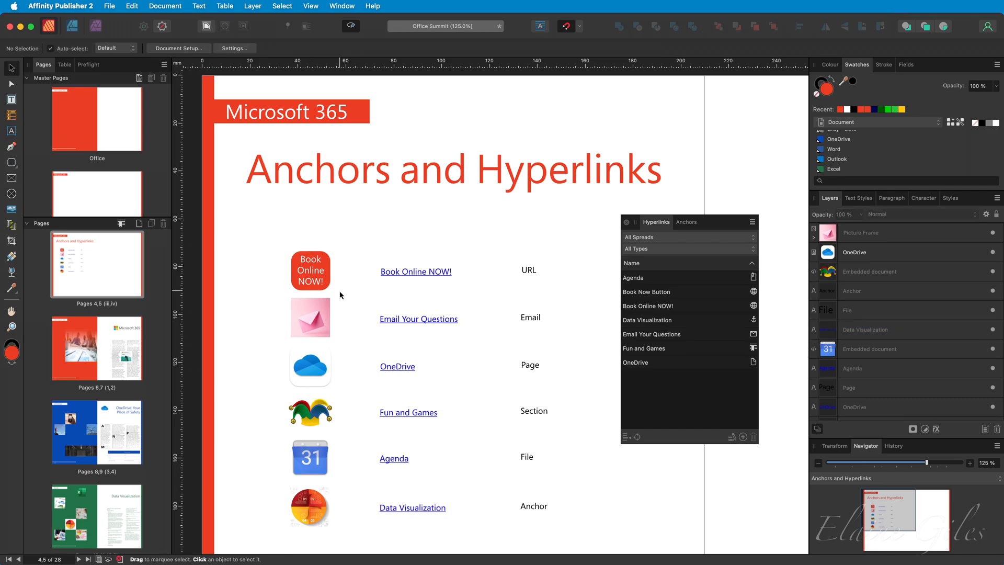
Add an Anchor hyperlink from the infographic image to Data Visualization.
click(313, 510)
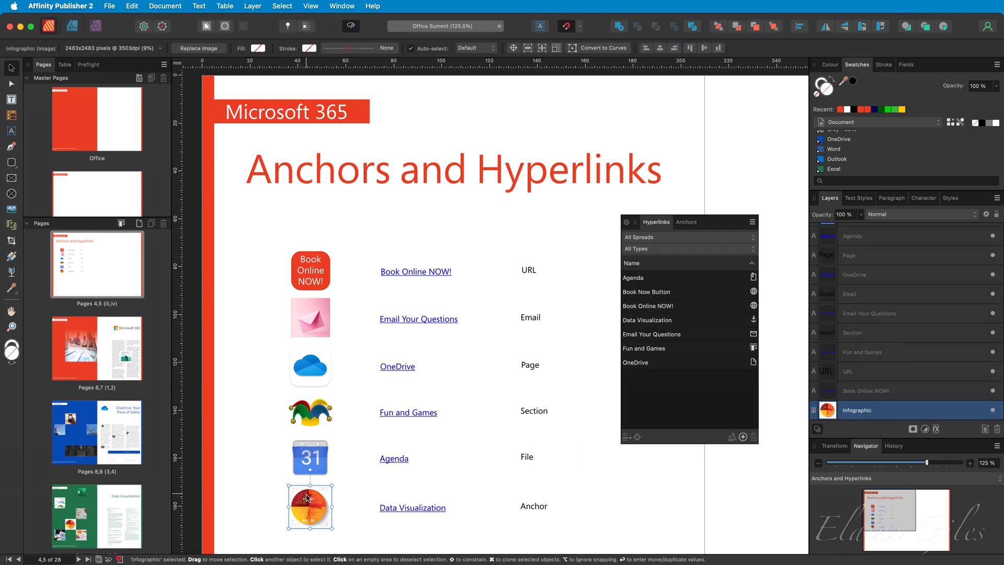
right_click(307, 497)
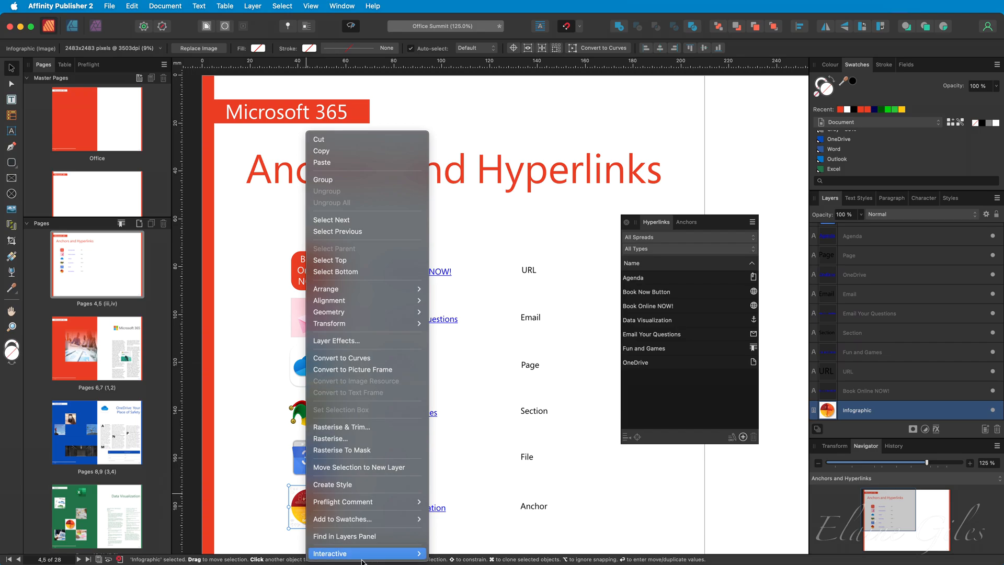
mouse_move(365, 556)
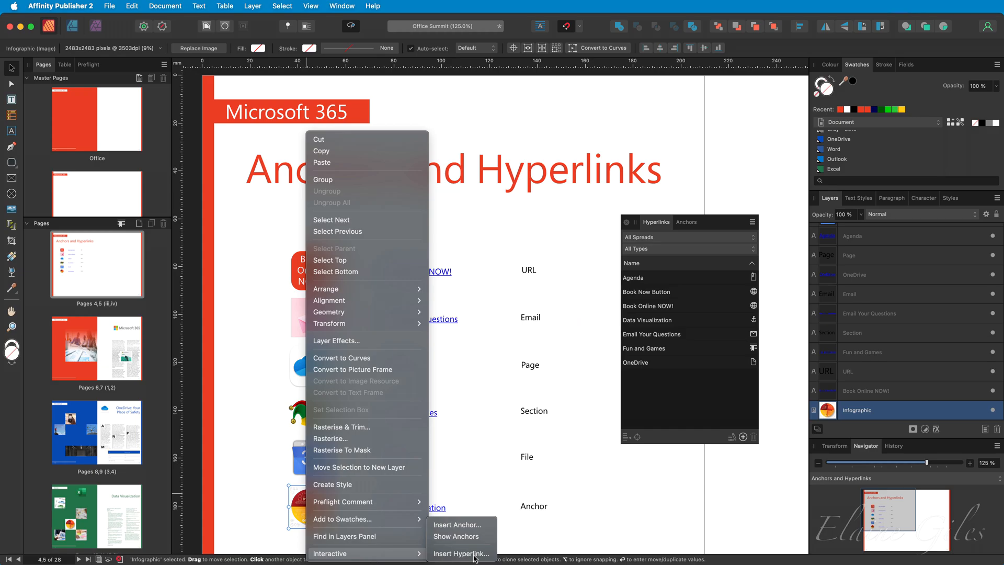
click(461, 553)
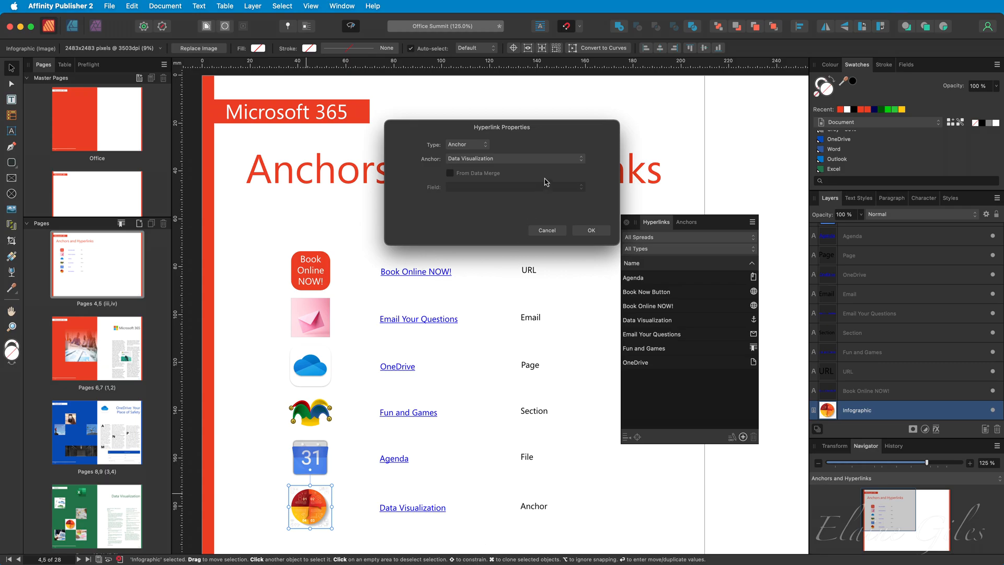
click(590, 230)
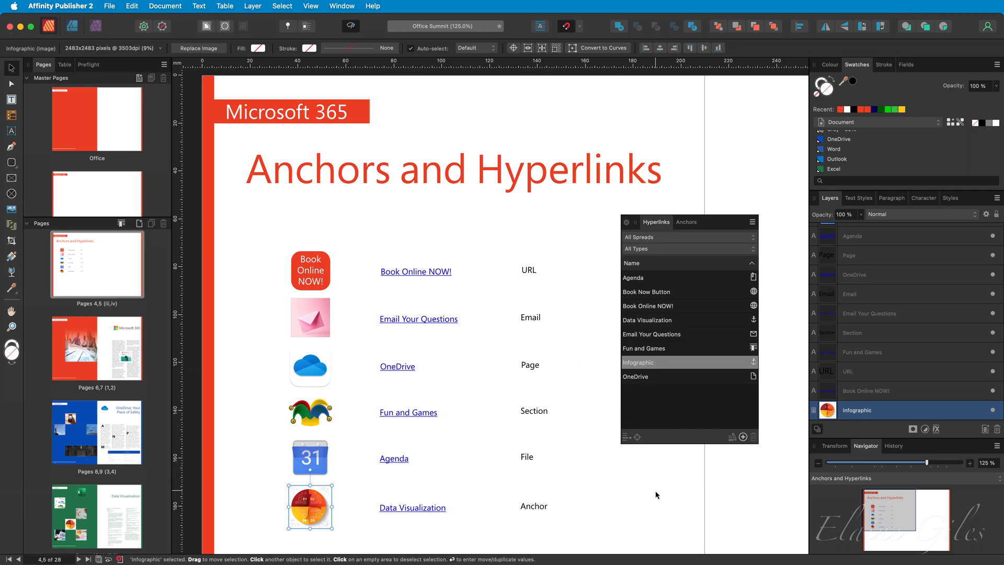
click(686, 222)
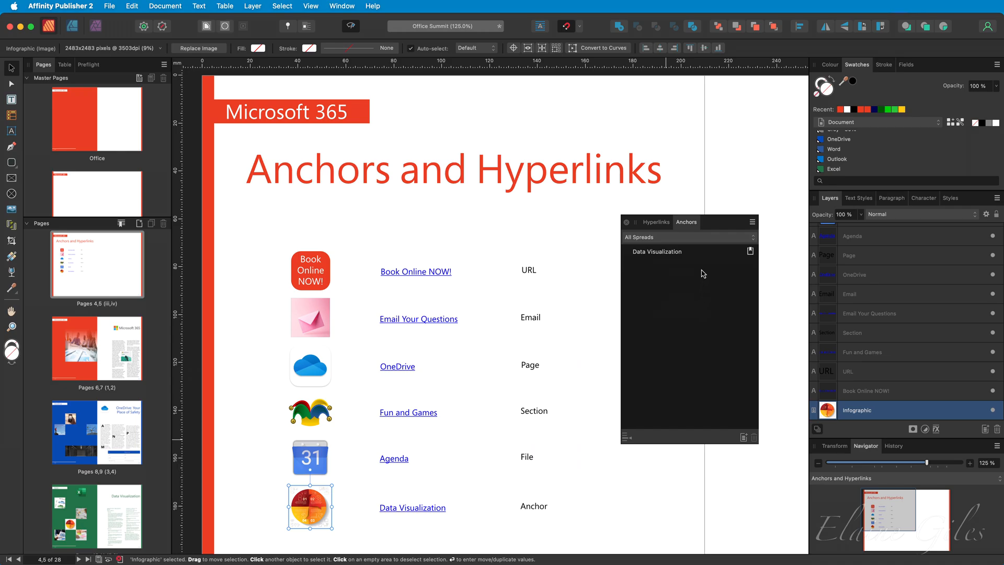
Review the Data Visualization anchor in the Anchors panel, then start exporting the document.
click(709, 238)
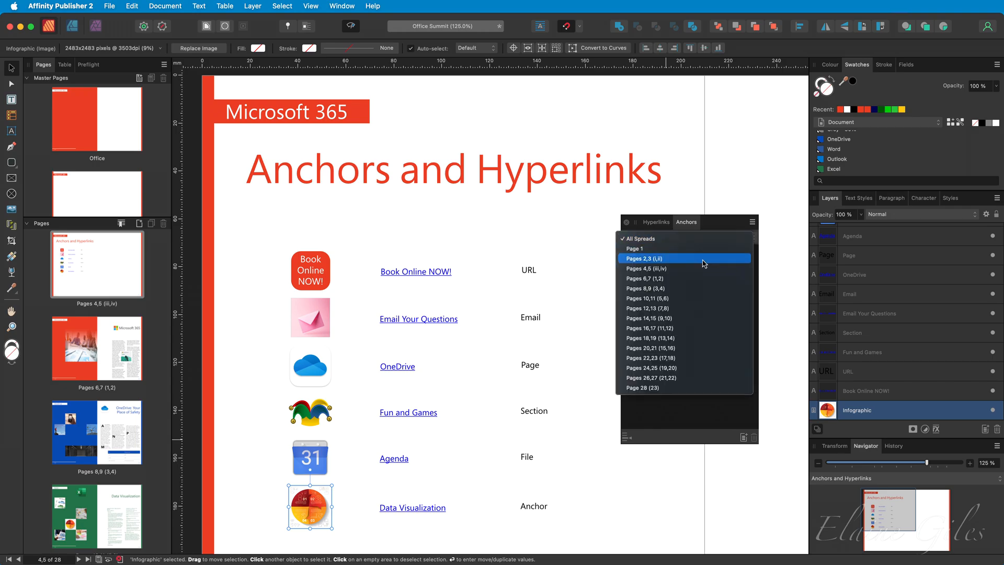
click(718, 402)
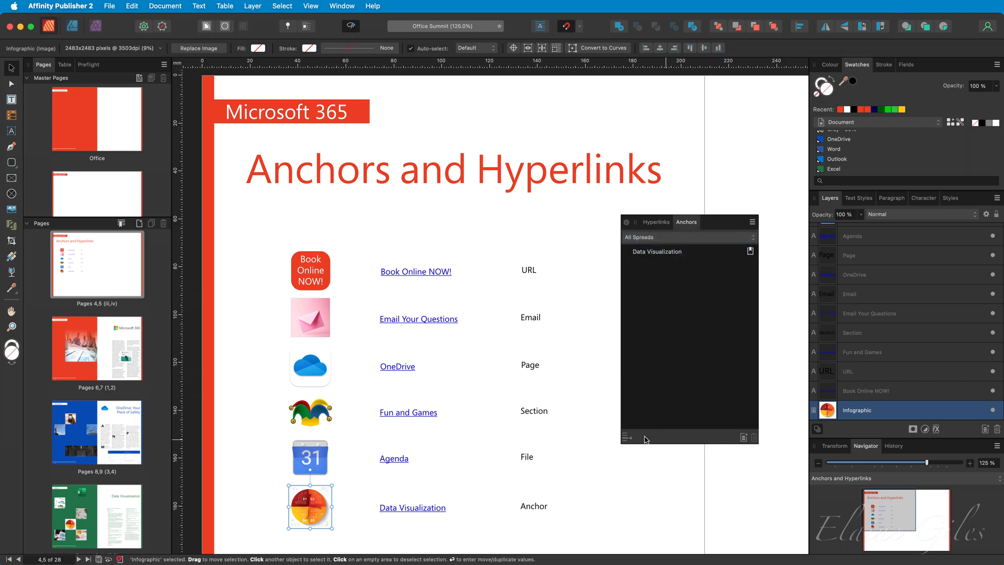
click(665, 253)
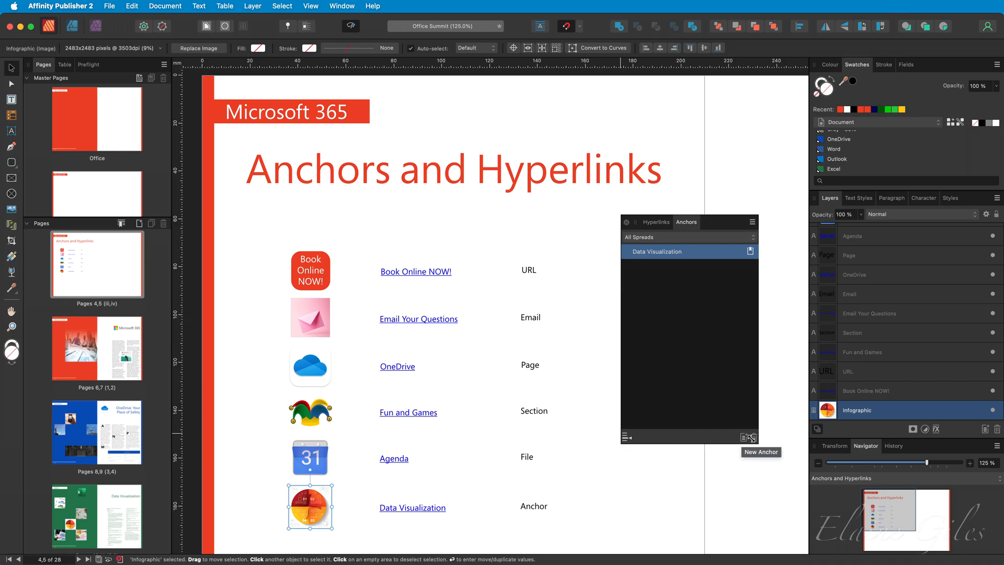
click(676, 323)
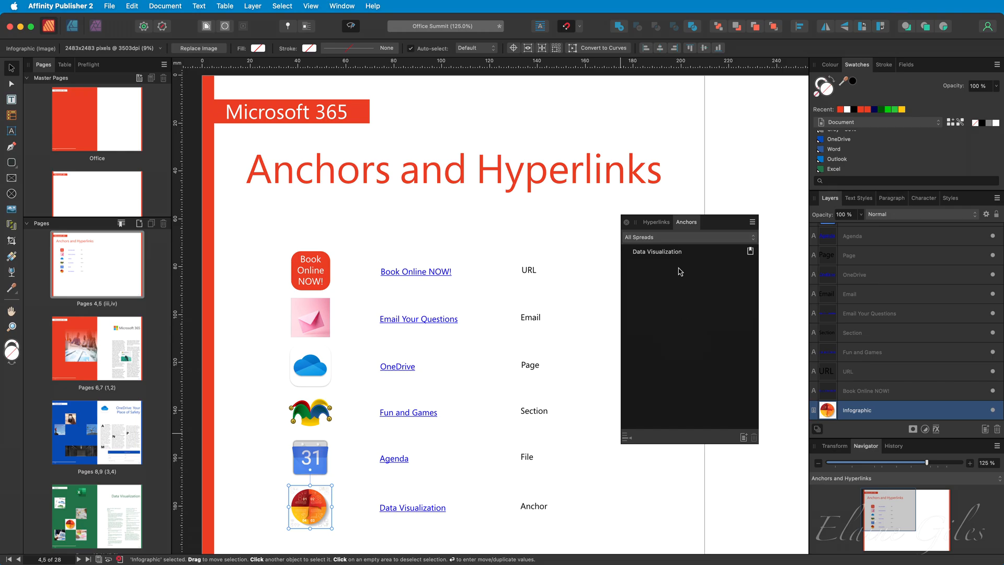
click(667, 224)
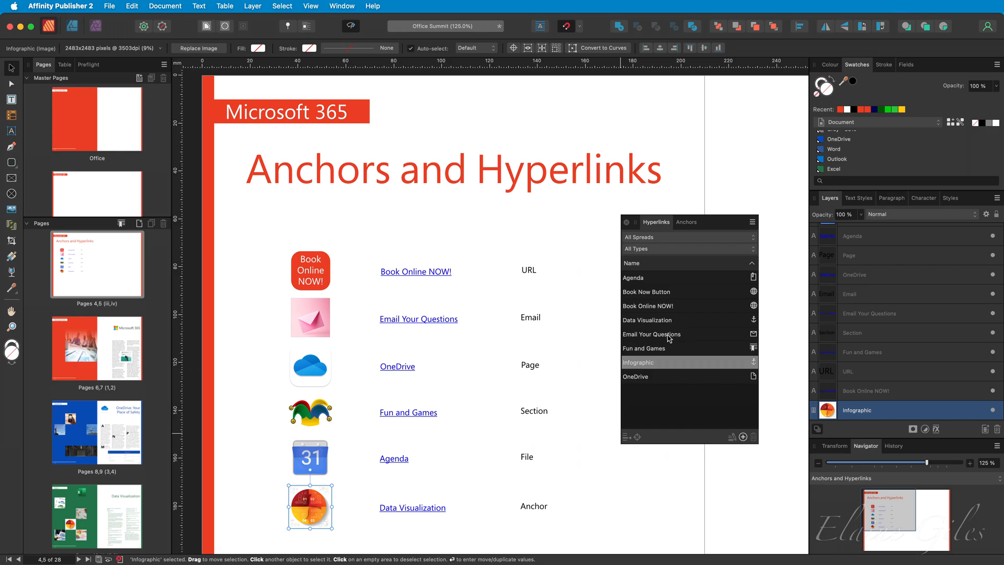
key(alt+shift+super+s)
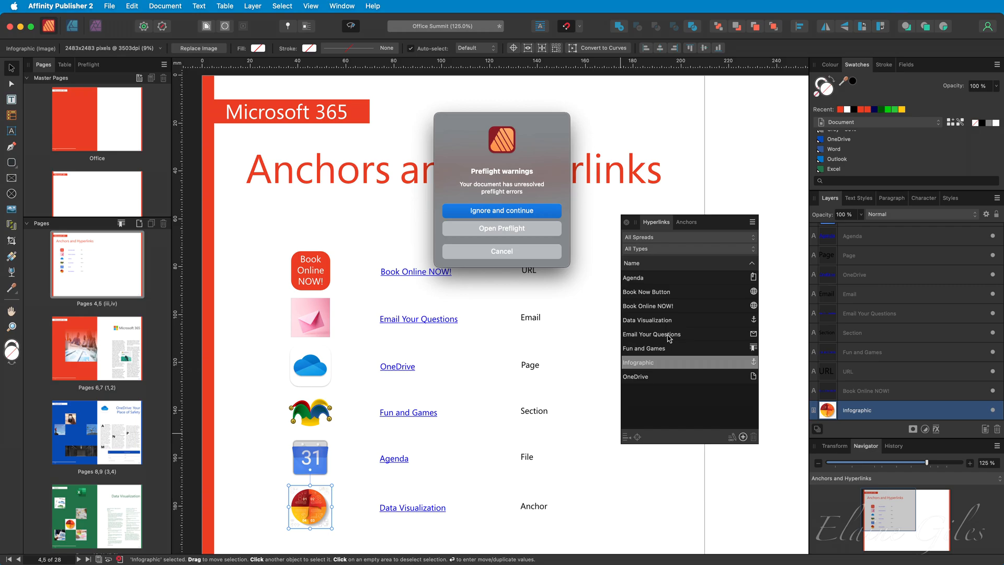
Ignore the preflight errors and export as PDF with Include hyperlinks ticked.
click(488, 212)
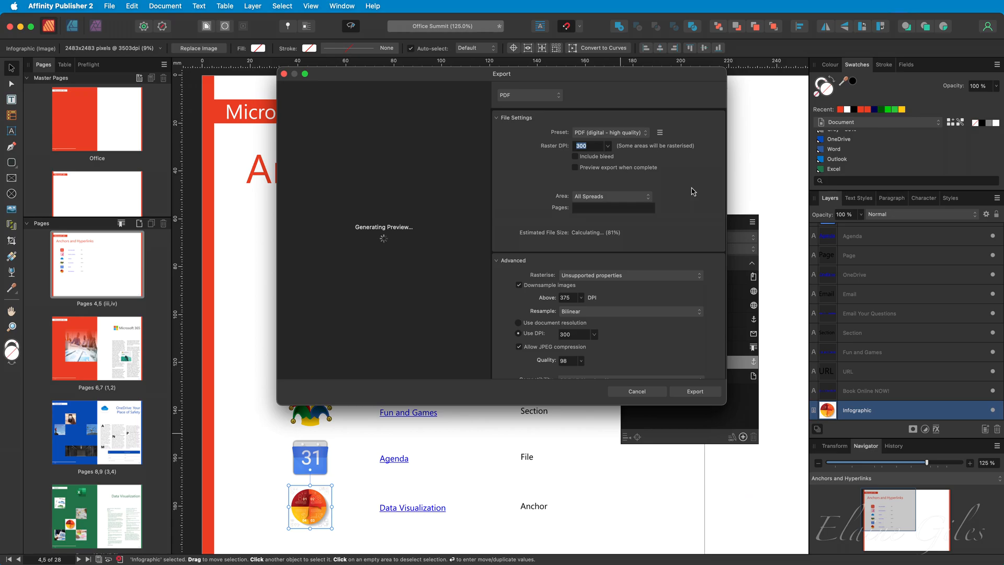
scroll(693, 192, down, 10)
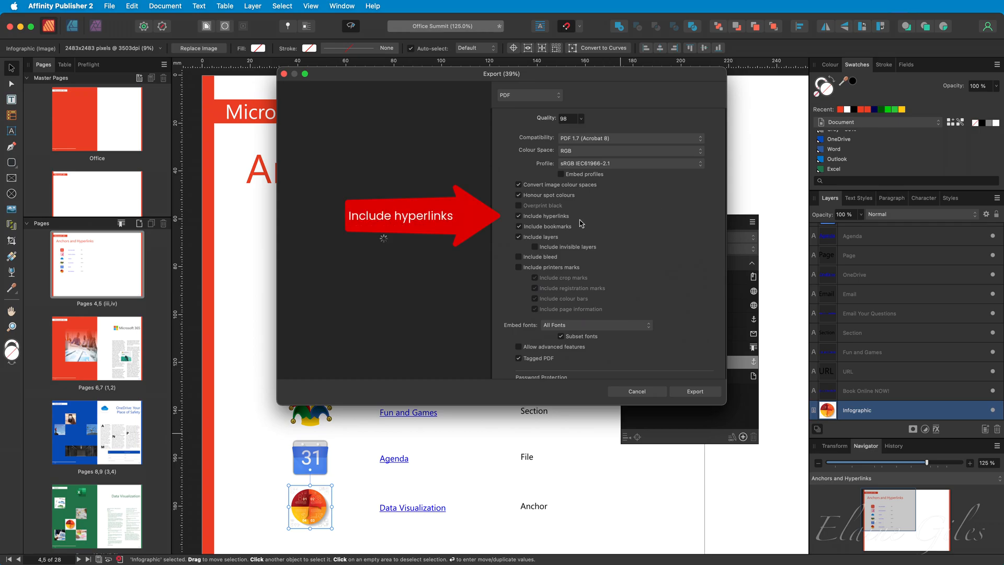
click(707, 394)
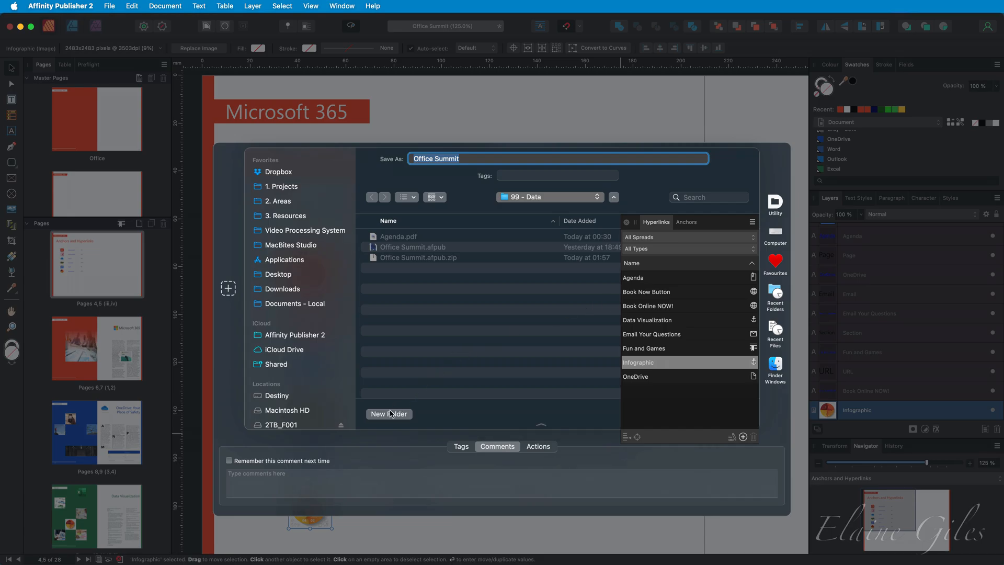
Save Office Summit PDF into a new 'Exported' folder inside 99 - Data.
click(391, 414)
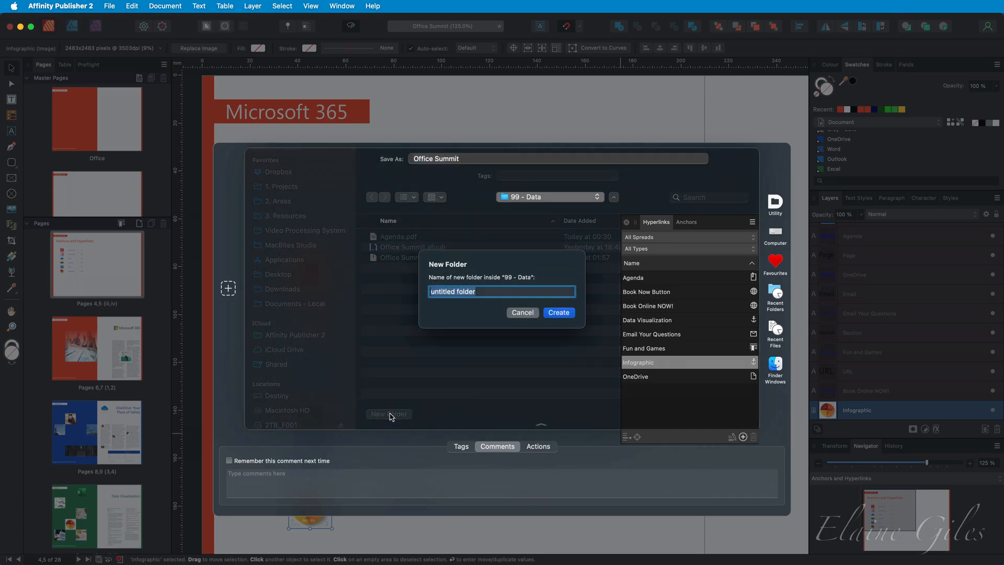
text(Exported)
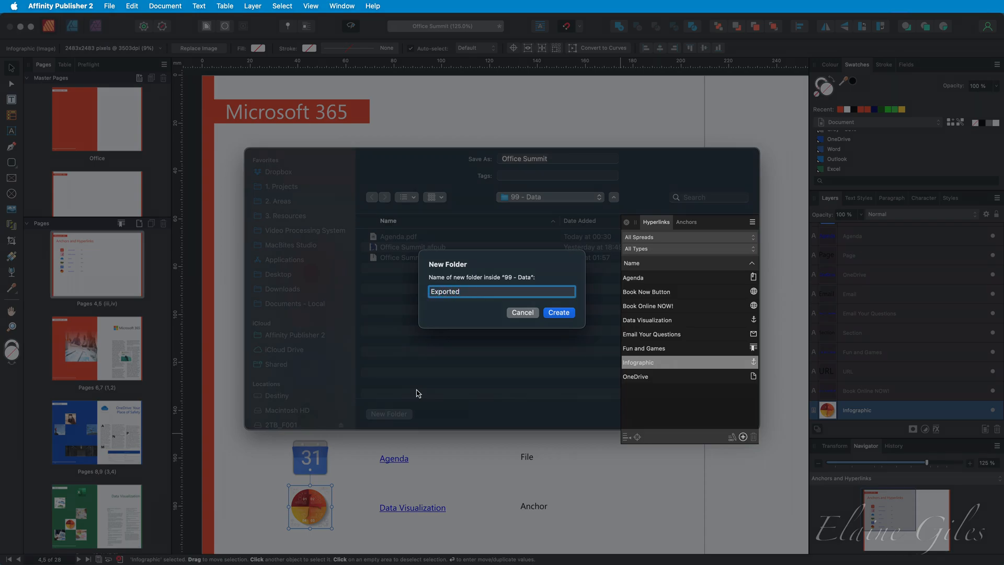
key(Return)
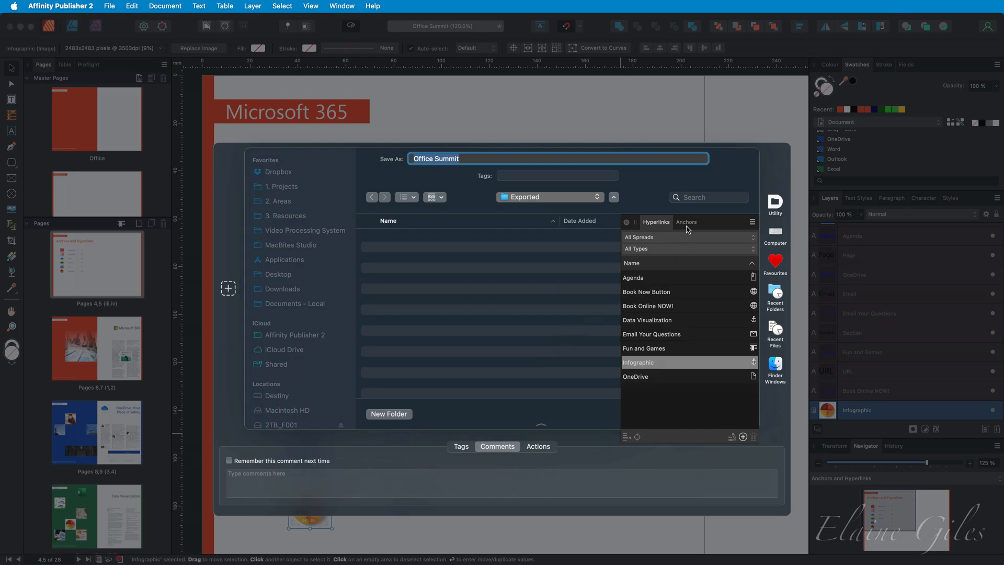
drag(724, 222, 1003, 205)
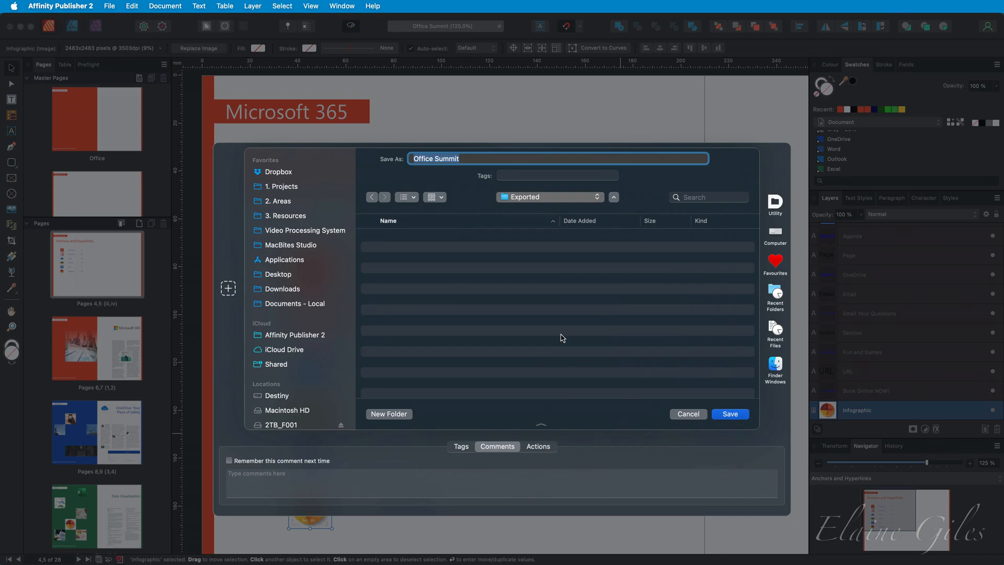
click(729, 414)
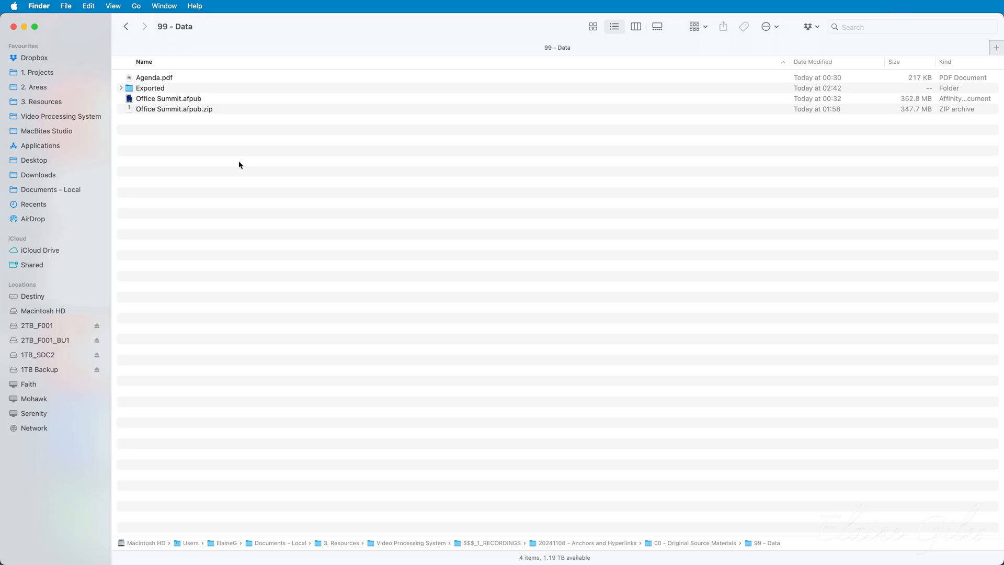
Open Finder's Exported folder and open Office Summit.pdf in Preview.
click(171, 90)
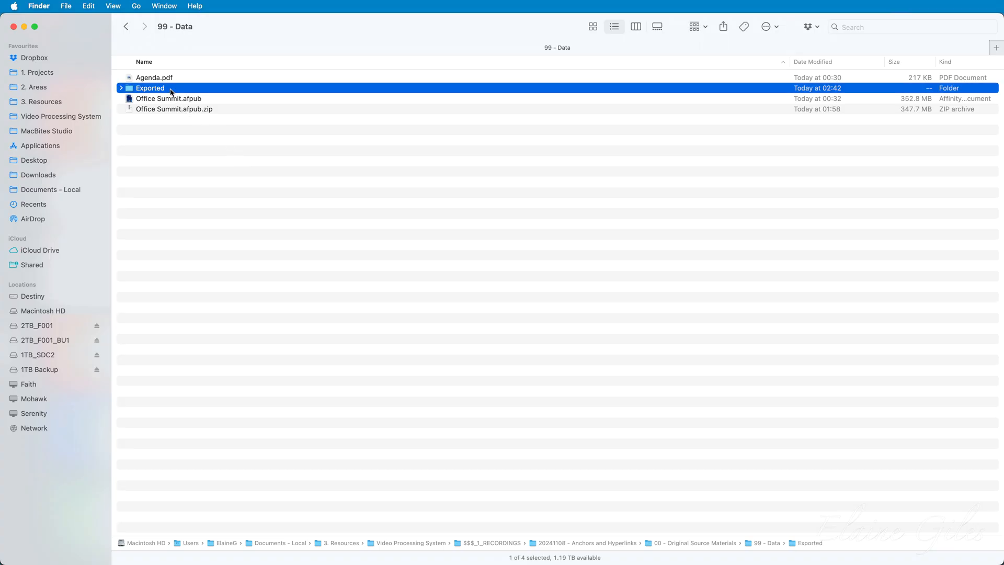
click(189, 81)
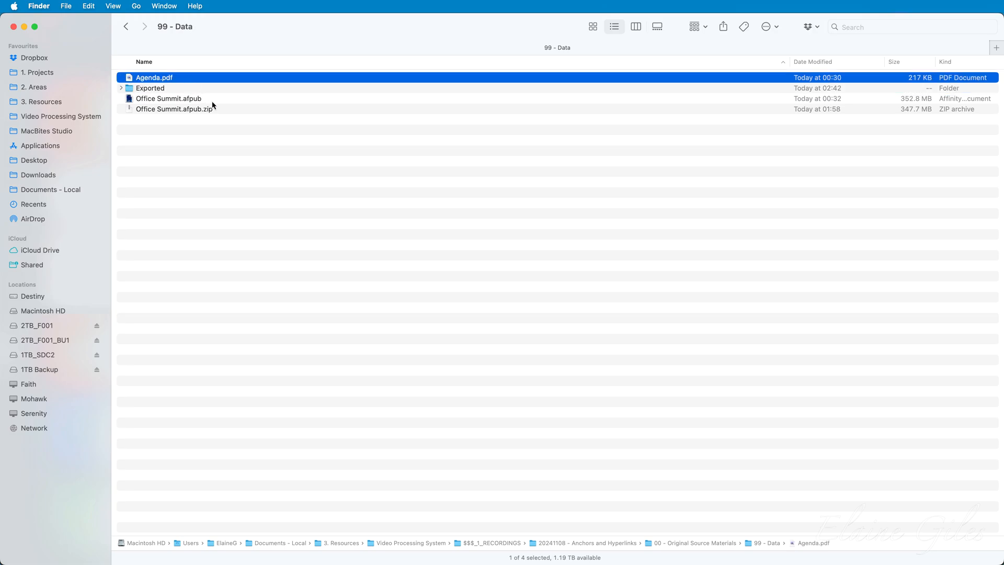
click(212, 103)
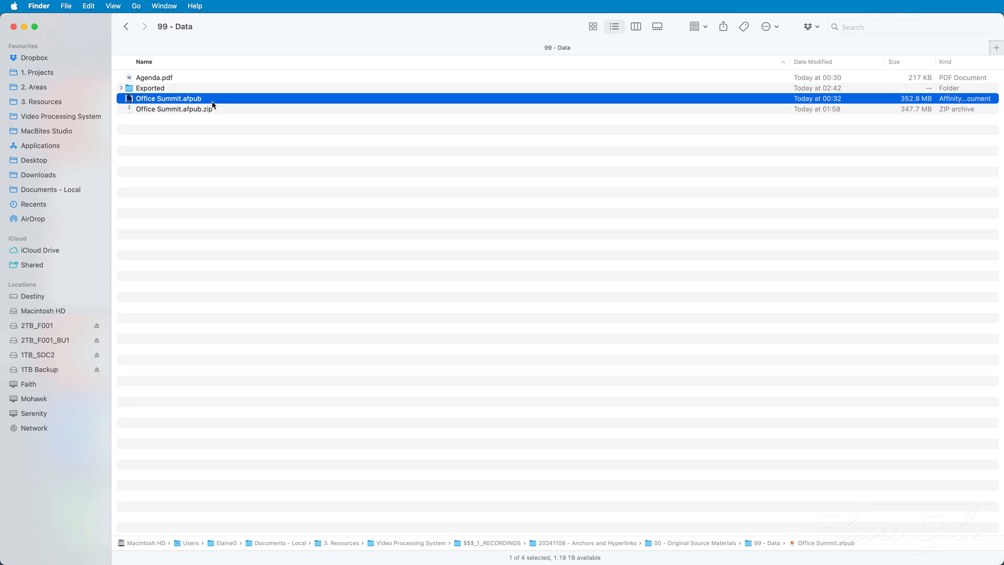
click(153, 89)
double_click(153, 89)
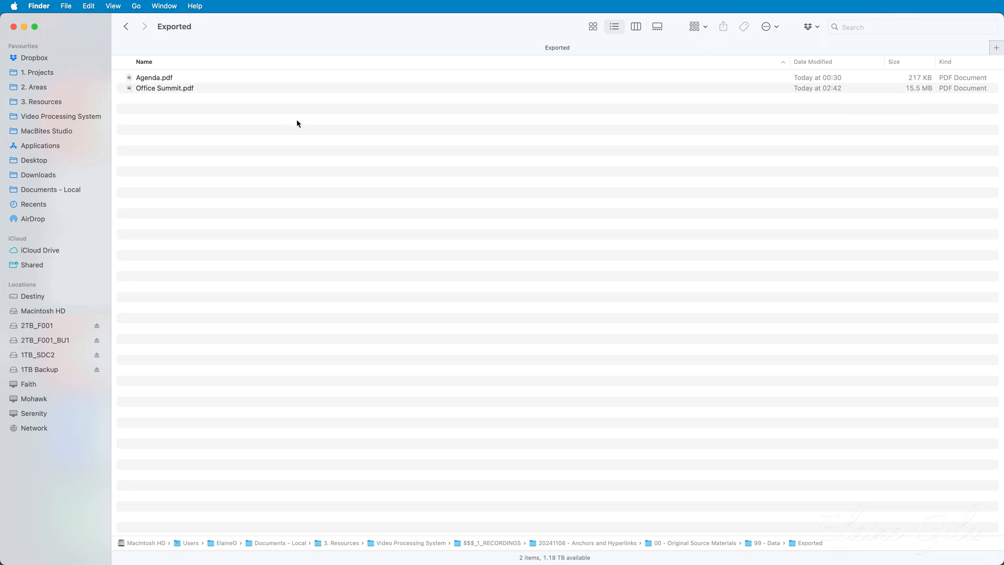
click(214, 91)
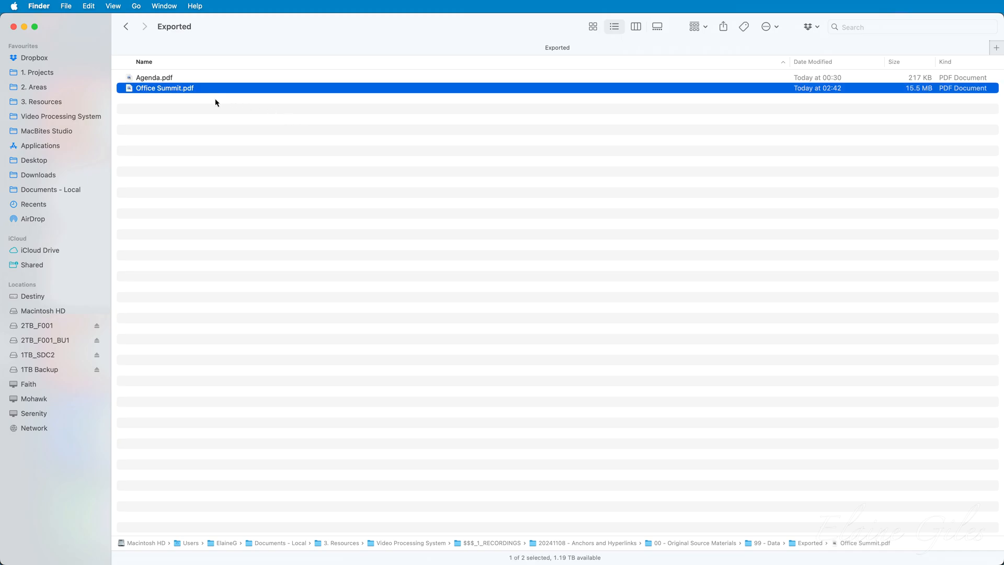
click(206, 80)
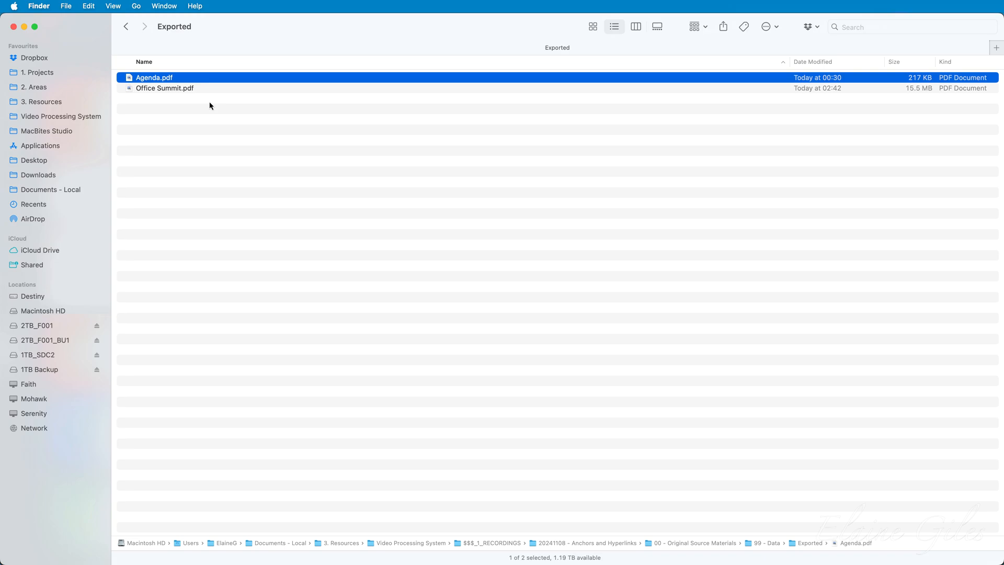
double_click(168, 92)
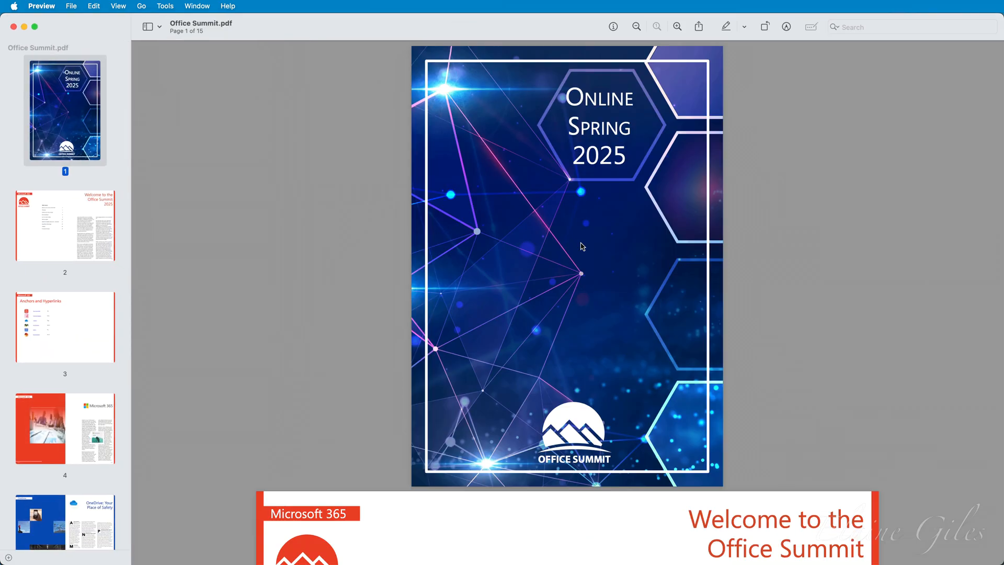
Go to page 3, Anchors and Hyperlinks, and zoom in on its title.
click(60, 228)
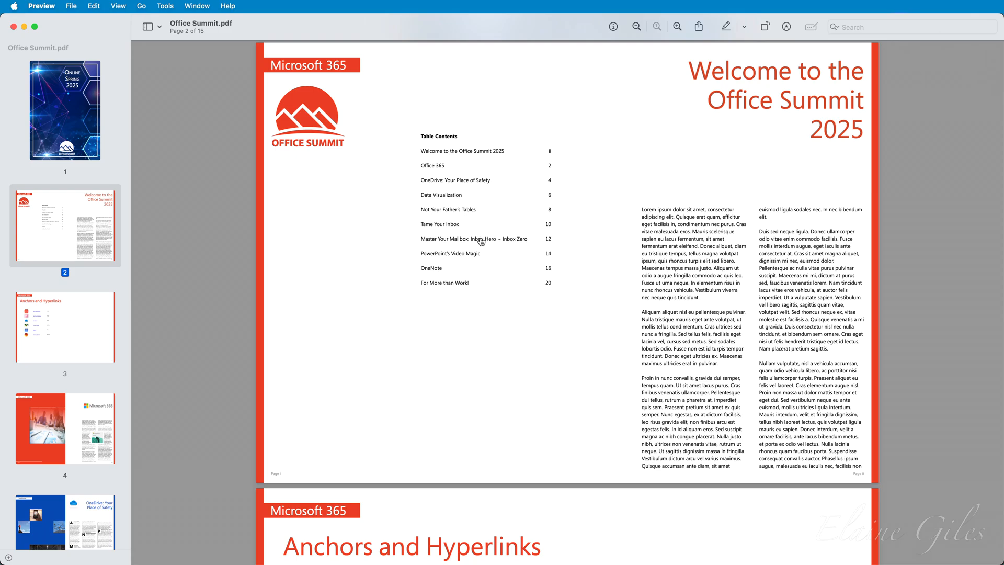
click(63, 318)
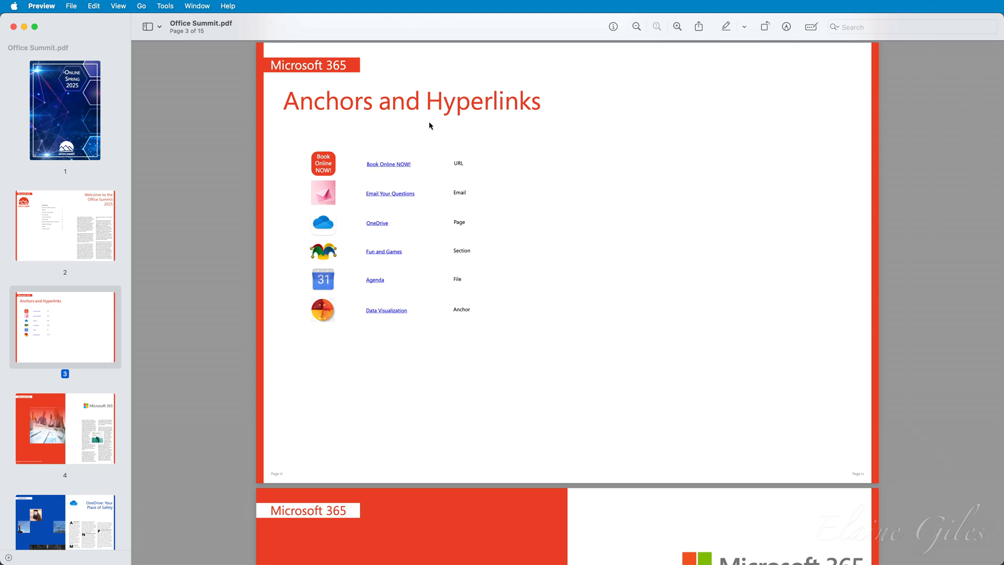
click(678, 27)
scroll(577, 200, up, 3)
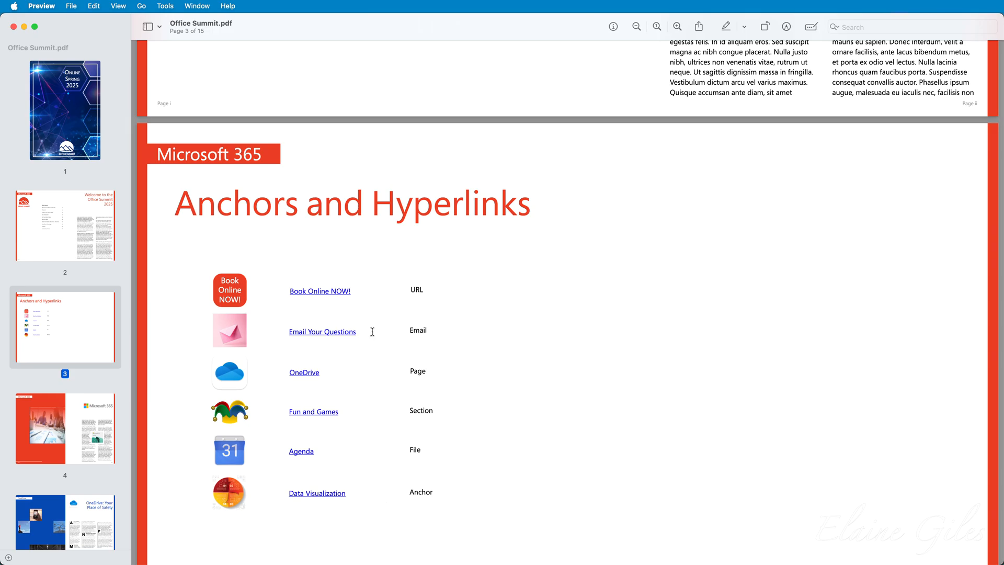
Test the Book Online NOW!, OneDrive and Fun and Games links, returning to page 3.
click(320, 292)
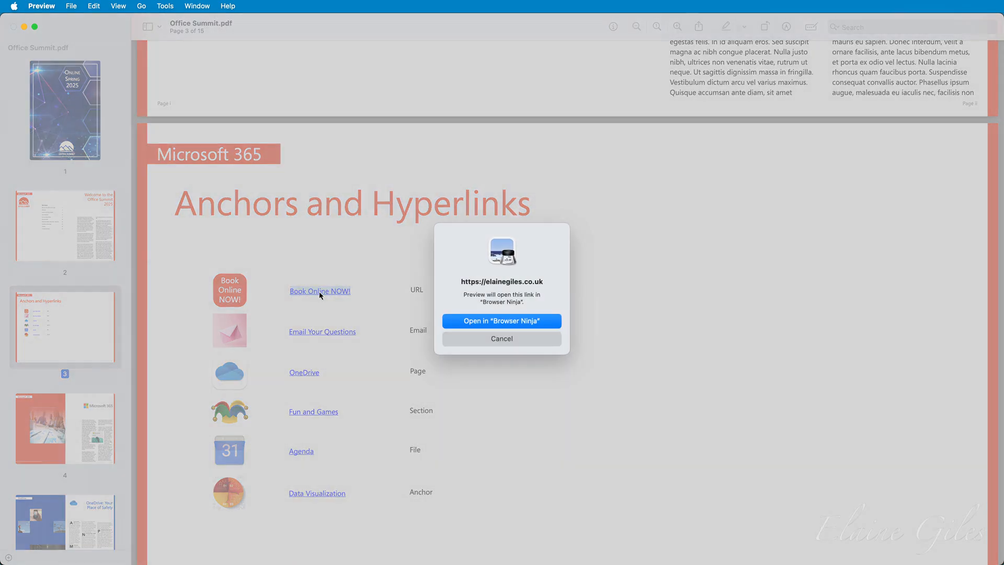
click(553, 324)
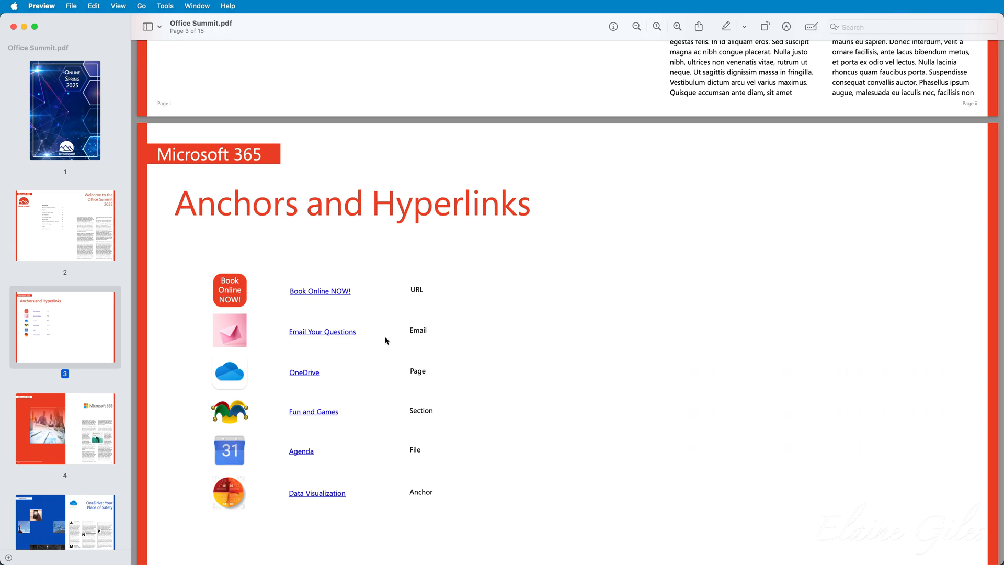
scroll(387, 341, down, 2)
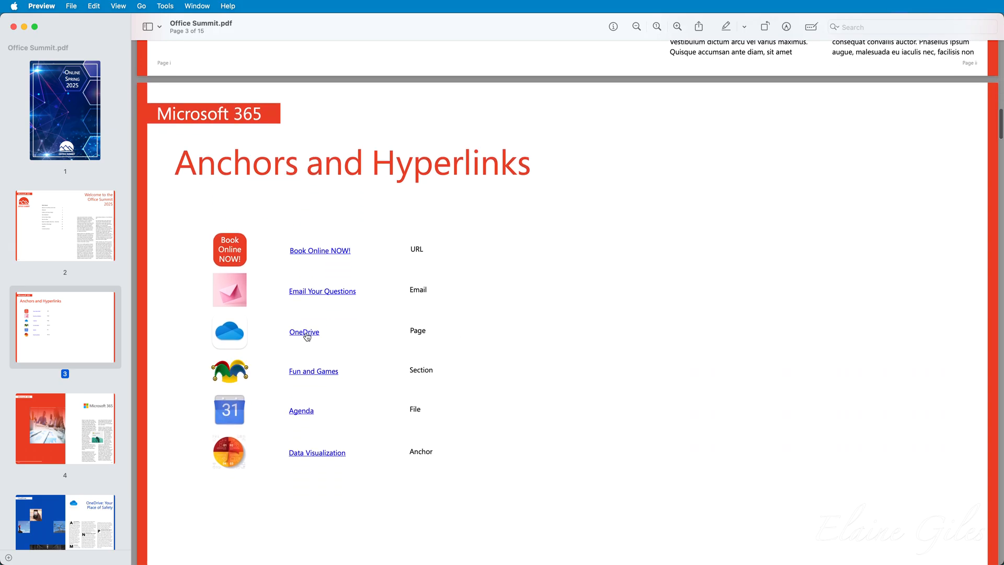
click(309, 336)
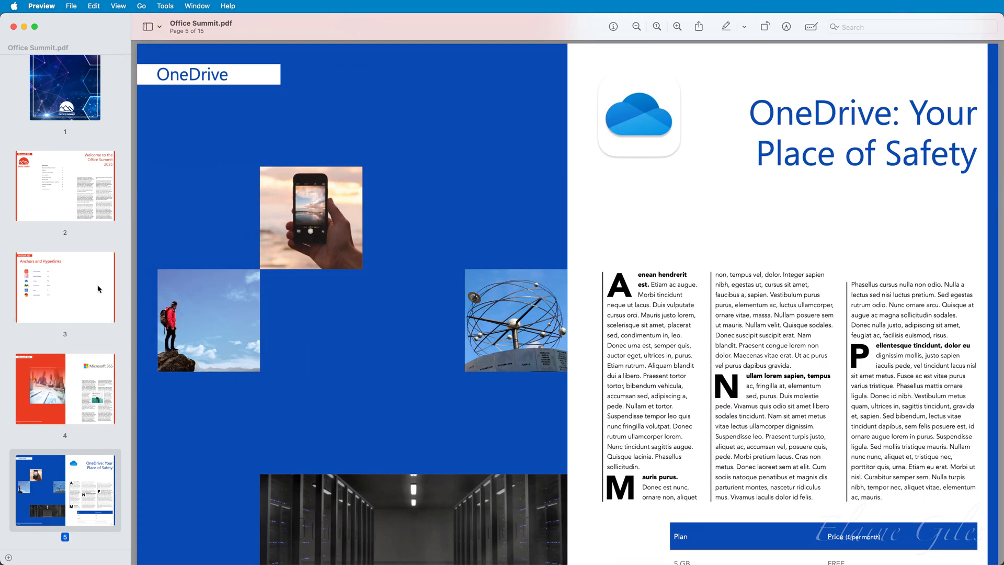
click(61, 288)
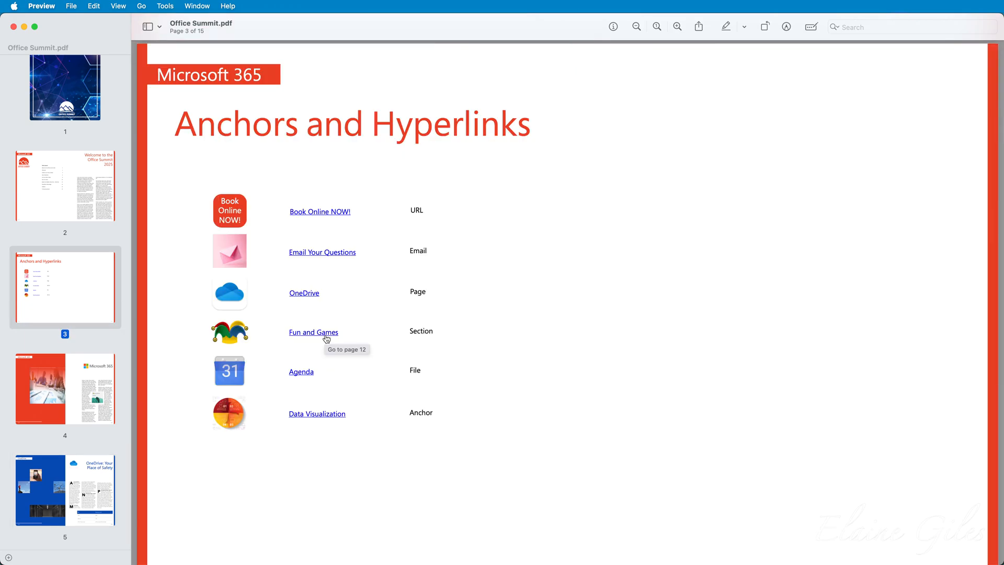
click(326, 338)
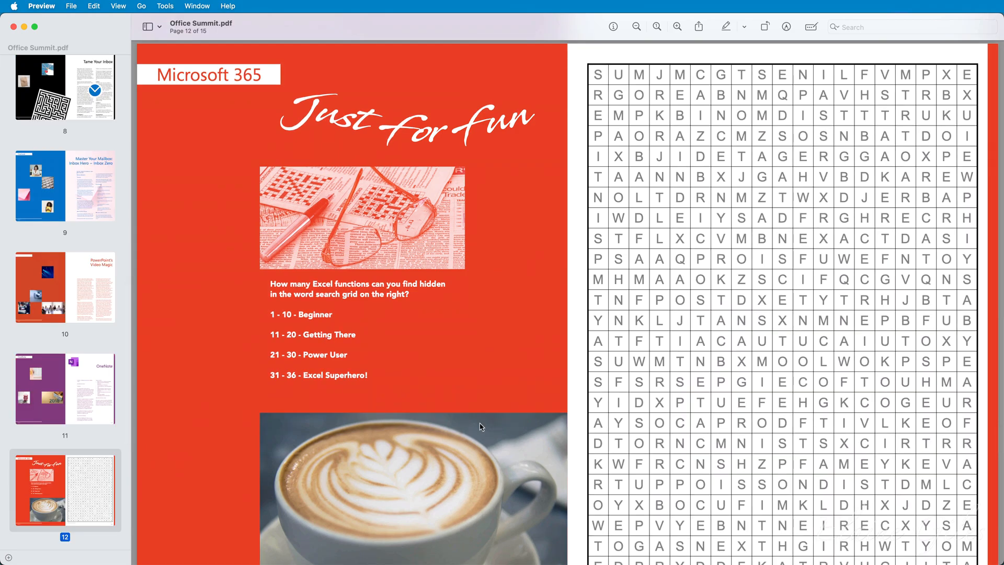
scroll(103, 181, up, 5)
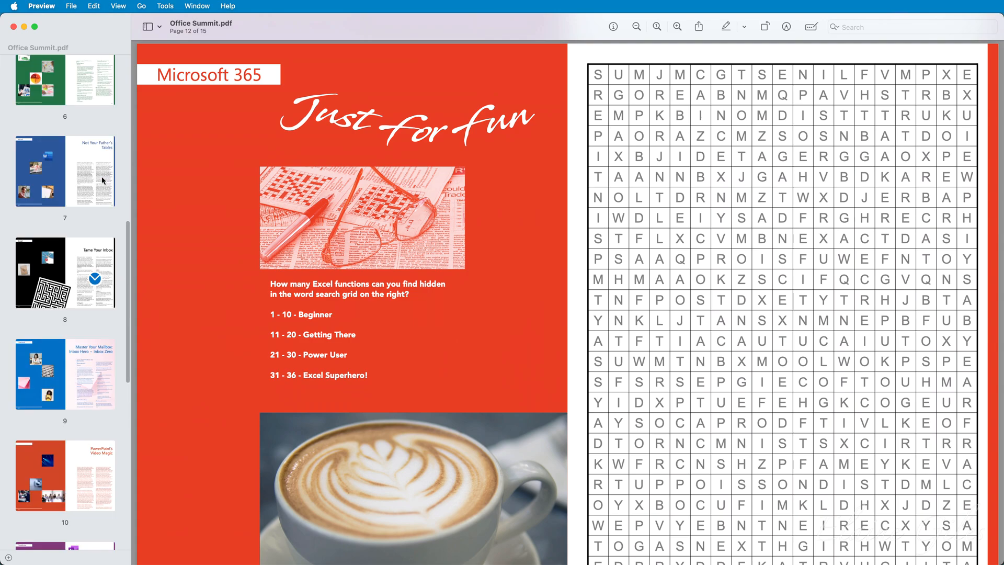
scroll(84, 220, up, 5)
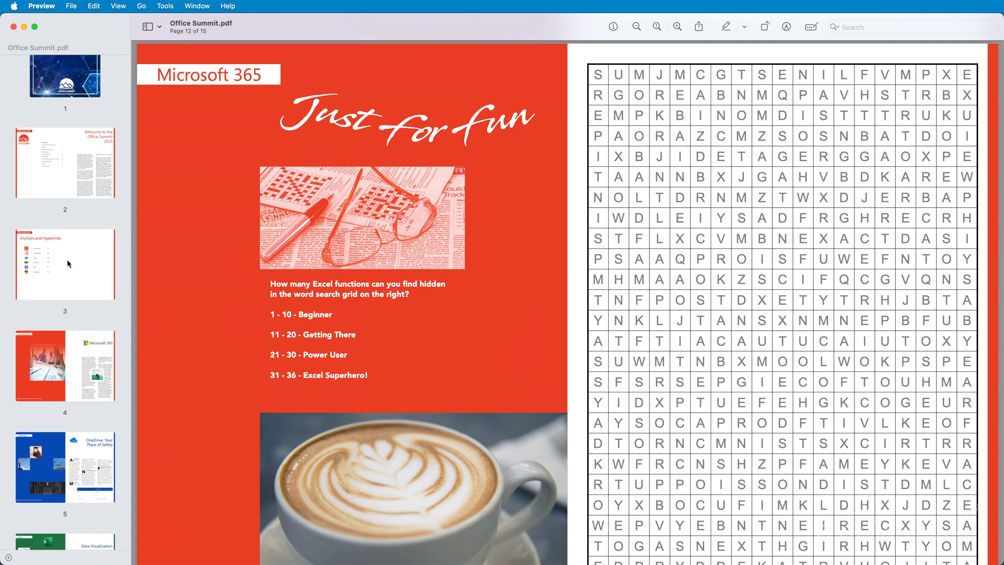
click(68, 264)
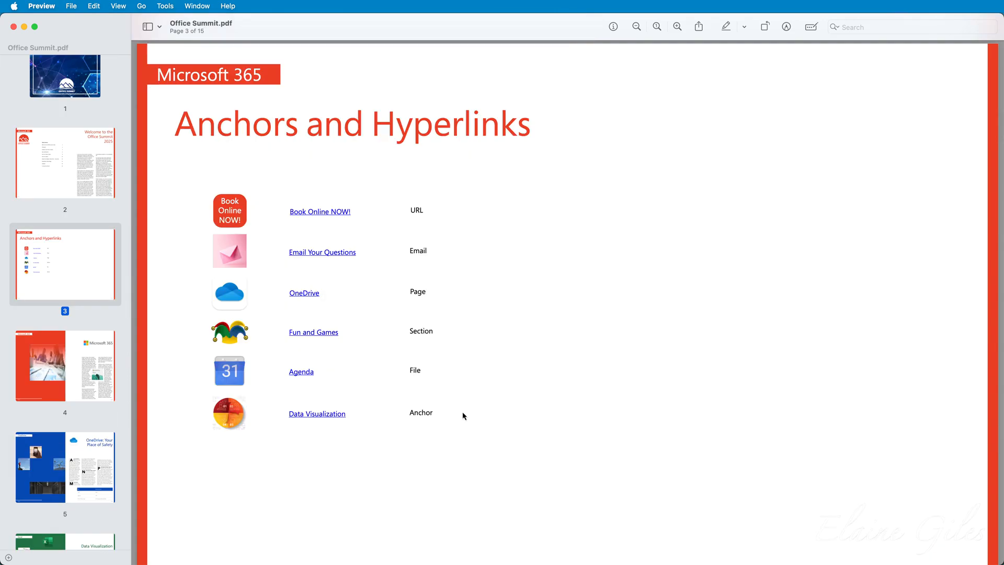
click(308, 375)
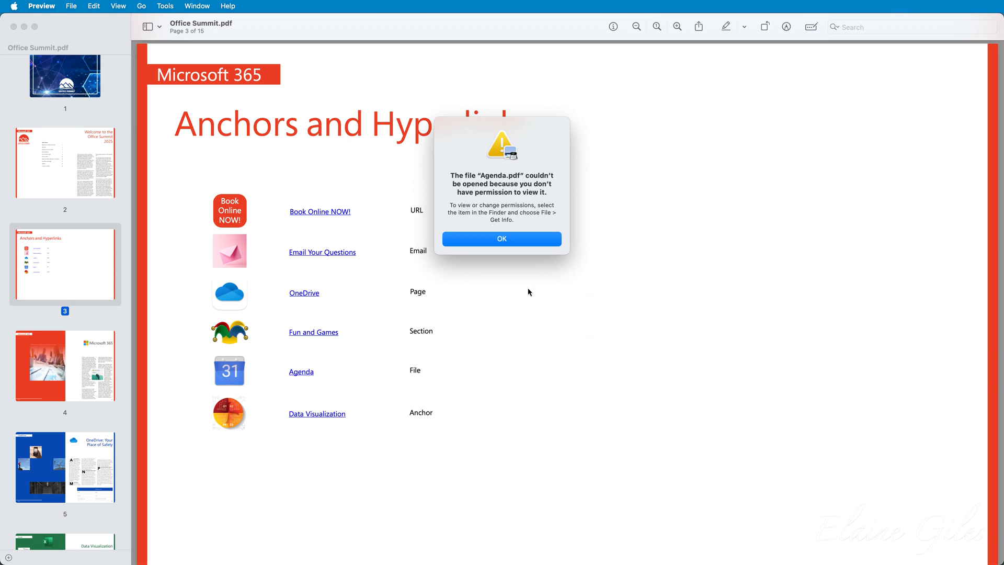
click(533, 243)
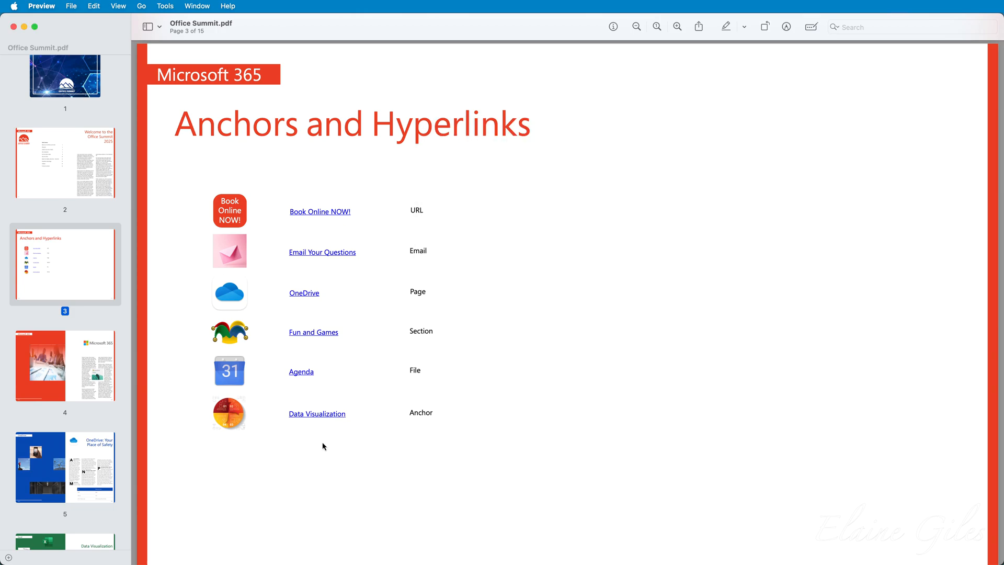
Follow the Data Visualization link to page 6, then return to Affinity Publisher.
click(324, 416)
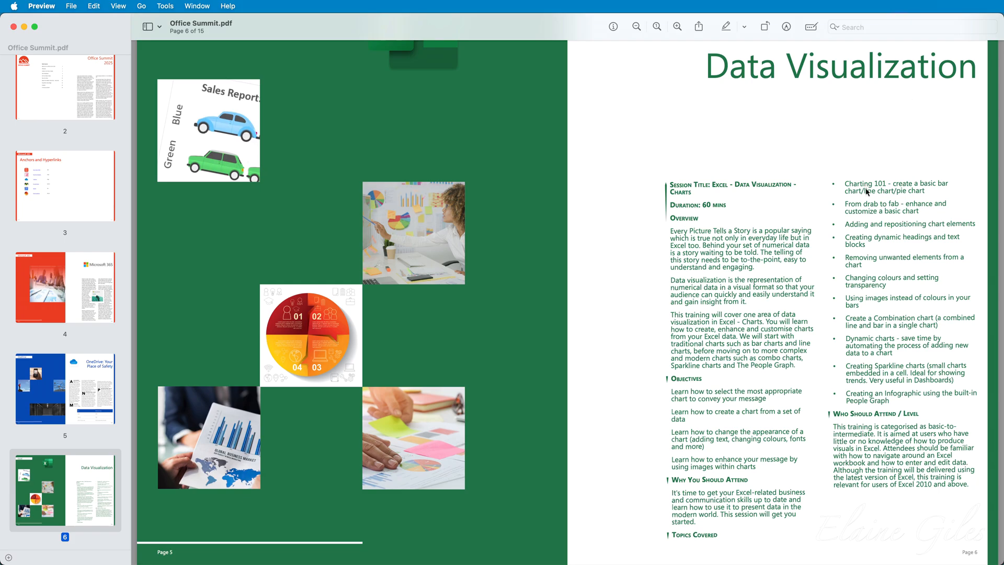
scroll(865, 188, up, 3)
scroll(865, 188, up, 4)
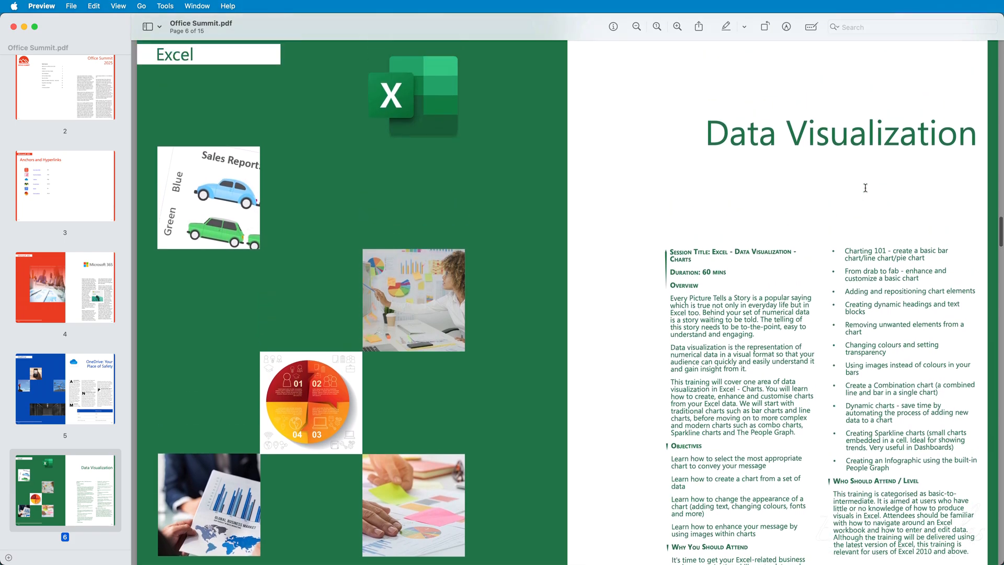
scroll(865, 188, down, 5)
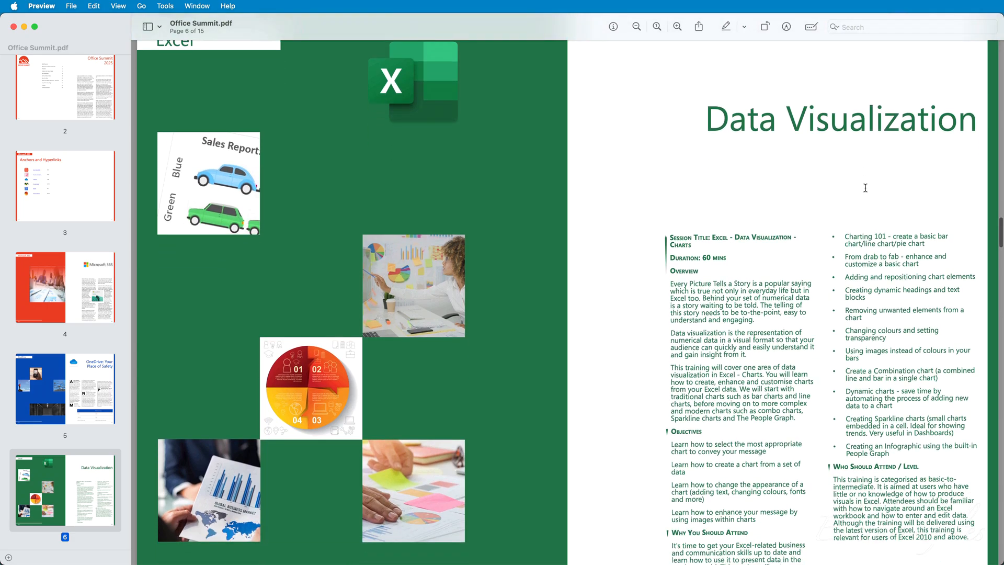
scroll(866, 187, down, 2)
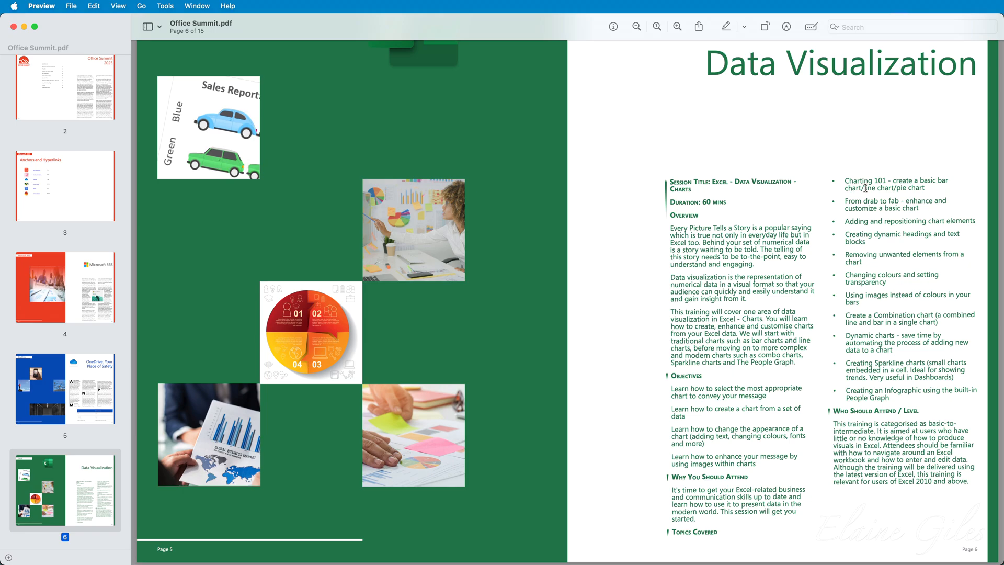
key(super+Tab)
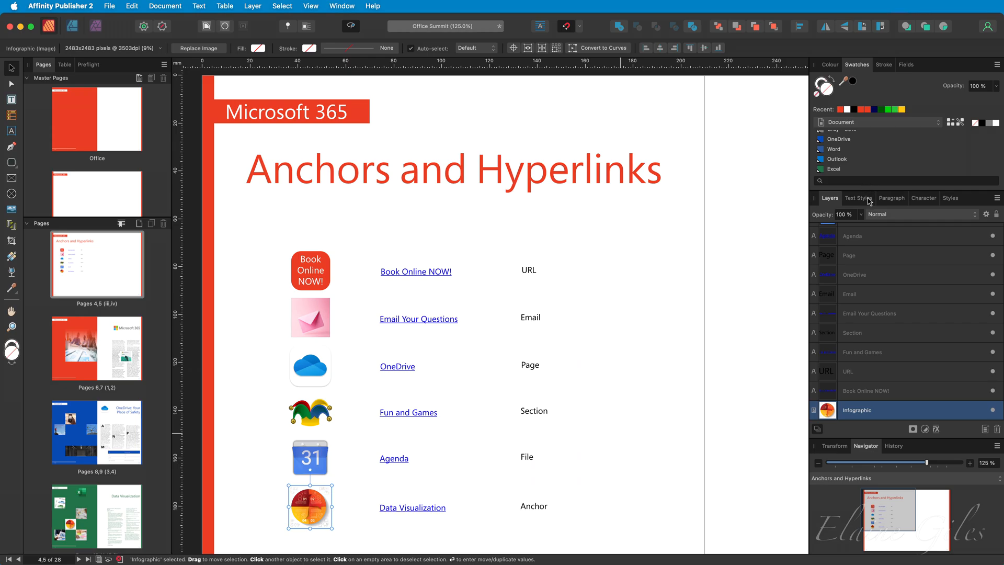
Show Text Styles and collapse the Affinity Brochure and Base groups to reveal Hyperlink.
click(864, 203)
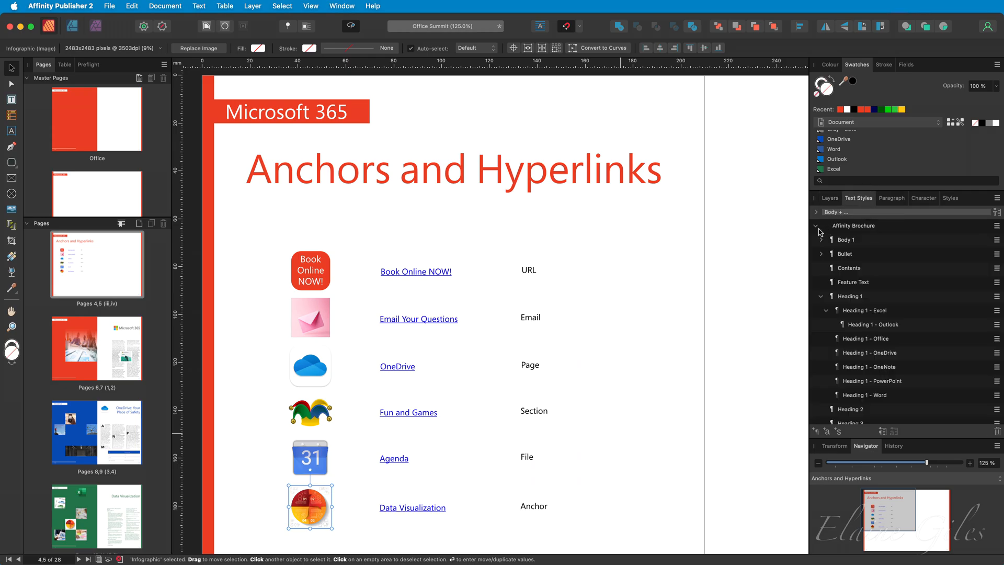
click(819, 231)
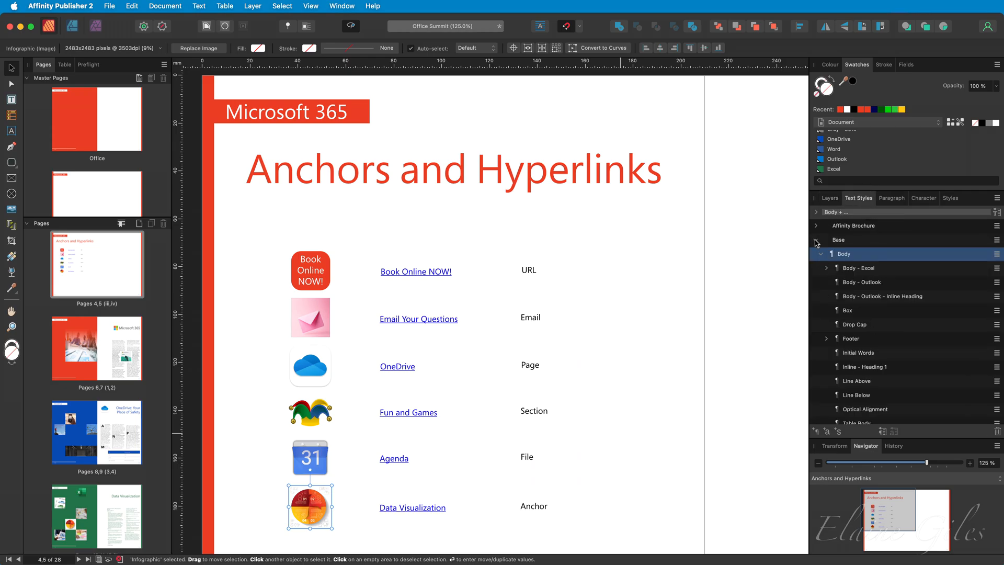
click(816, 240)
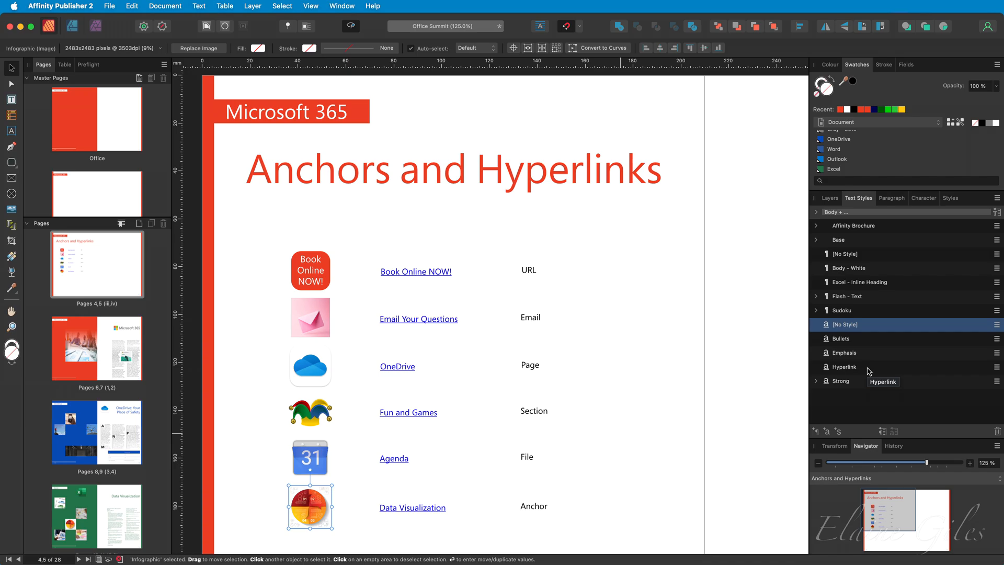
Edit the Hyperlink text style so its text fill uses the red Office swatch.
right_click(864, 369)
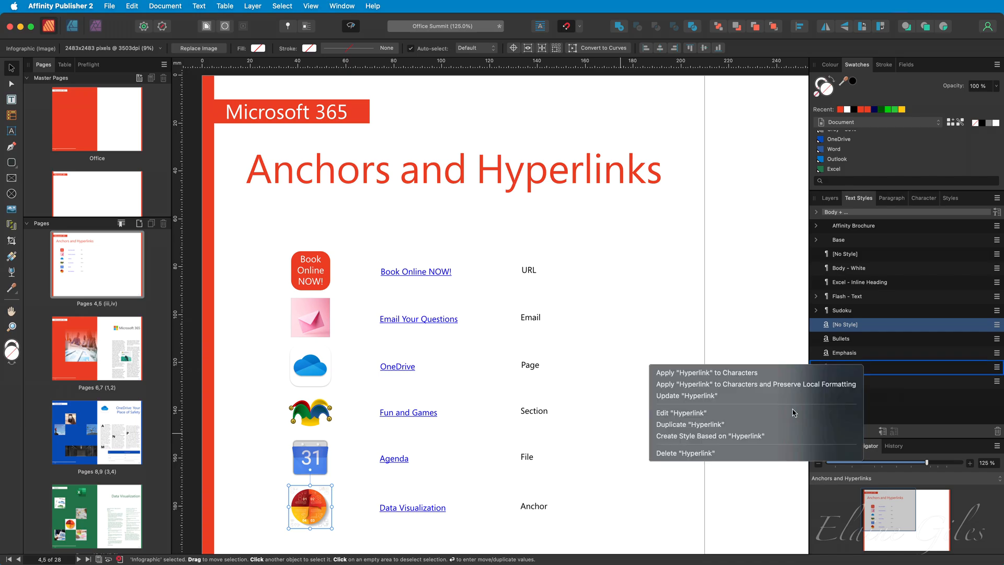
click(794, 413)
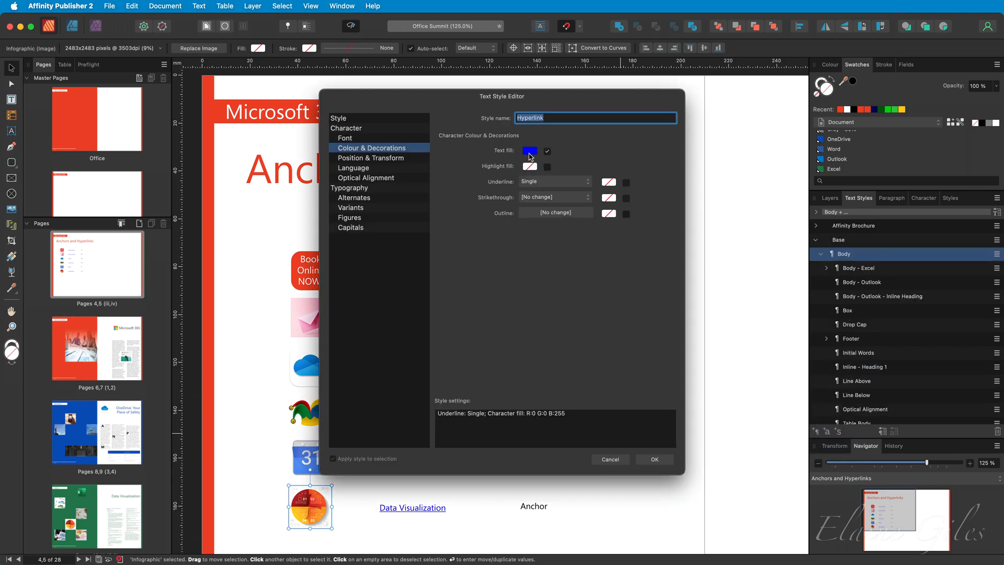
click(529, 151)
click(540, 164)
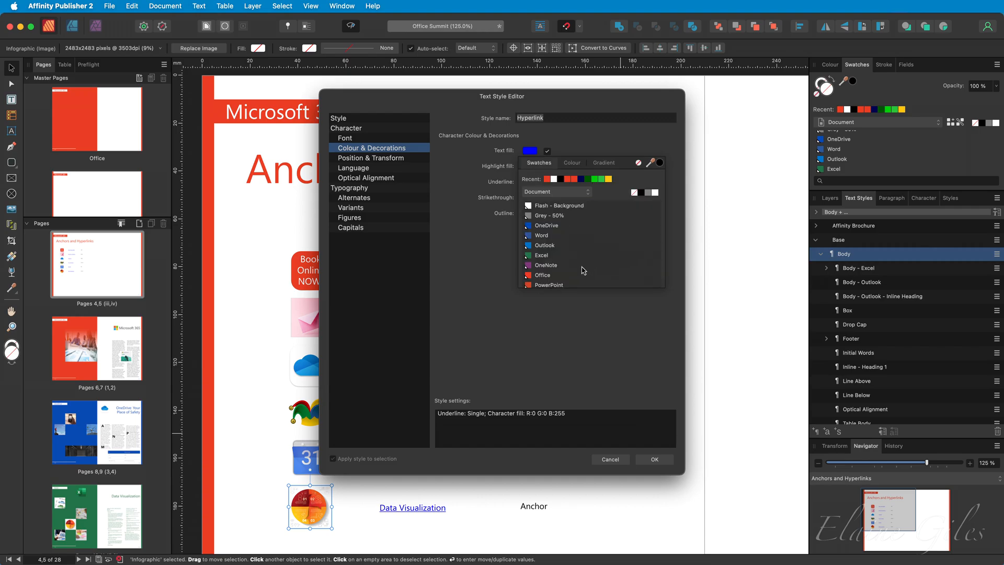
click(569, 276)
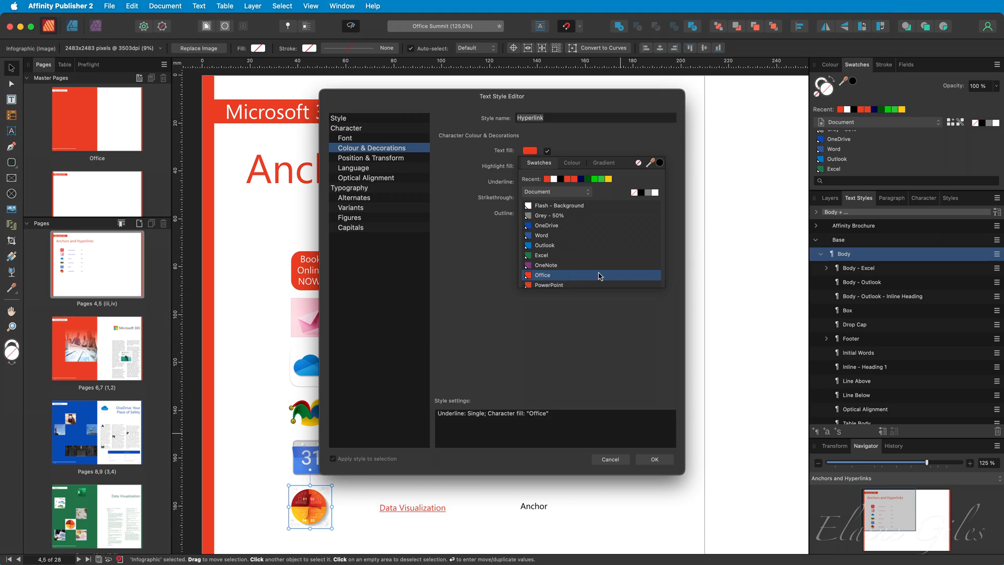
click(655, 459)
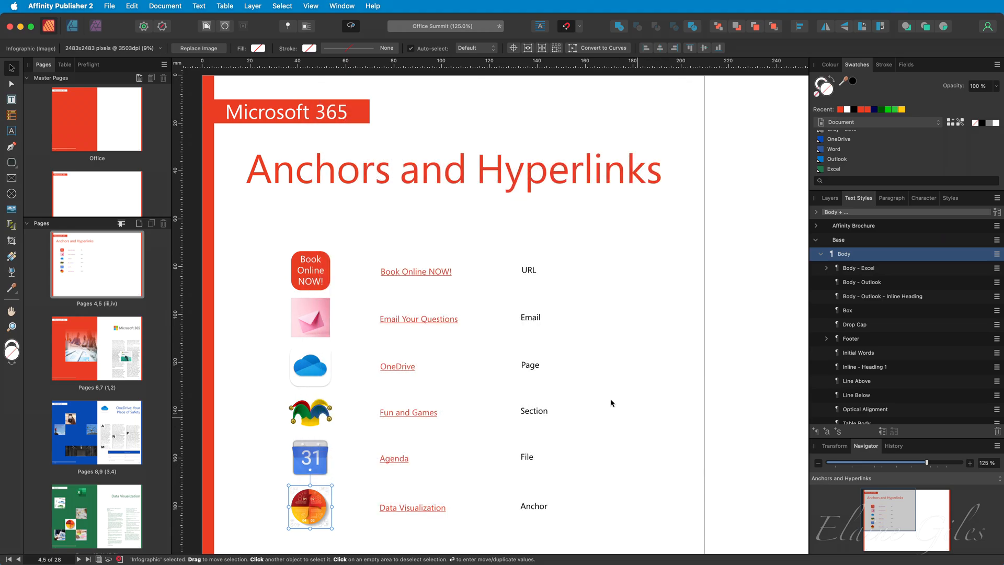